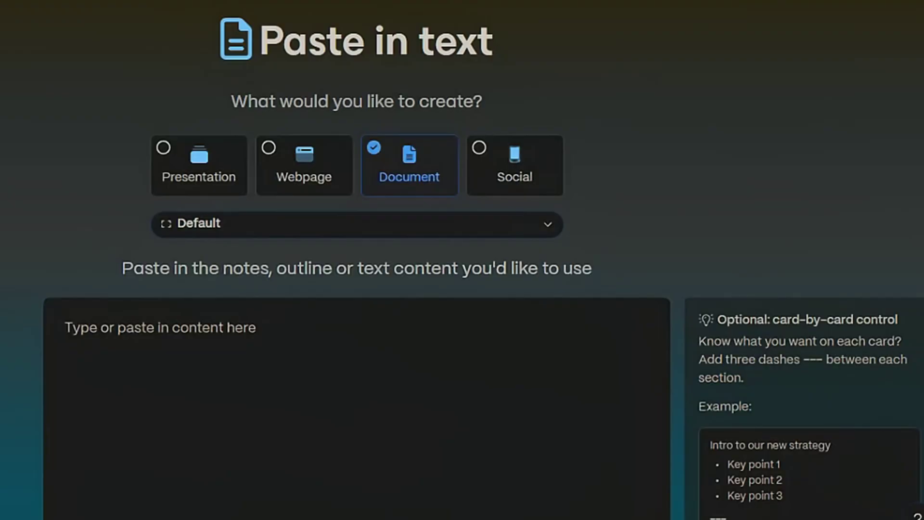
# - Enter a prompt for a visually engaging, informative presentation about natural disasters as the document's source text
pyautogui.write('Create a visually engaging and informative presentation about natural disasters. The content should be clear, structured, and easy to understand for an audience of [teachers / students / professionals / general audience]. Break down the topic into key sections such as: Introduction Key Concepts or Features Benefits / Applications Examples / Case Studies Summary / Conclusion Use a tone that is [friendly / formal / conversational / persuasive] and include visuals or layout suggestions that enhance understanding. Aim for around [5-10] slides.')
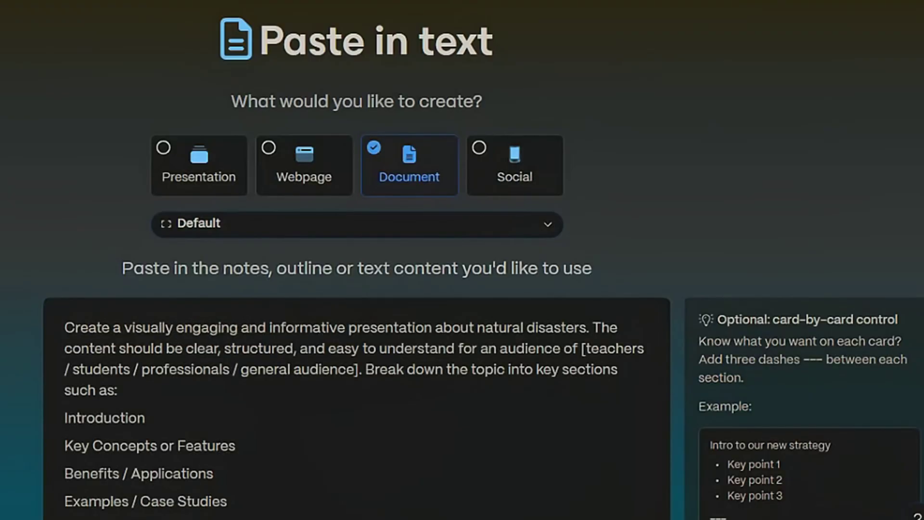
pyautogui.scroll(-5, 356, 385)
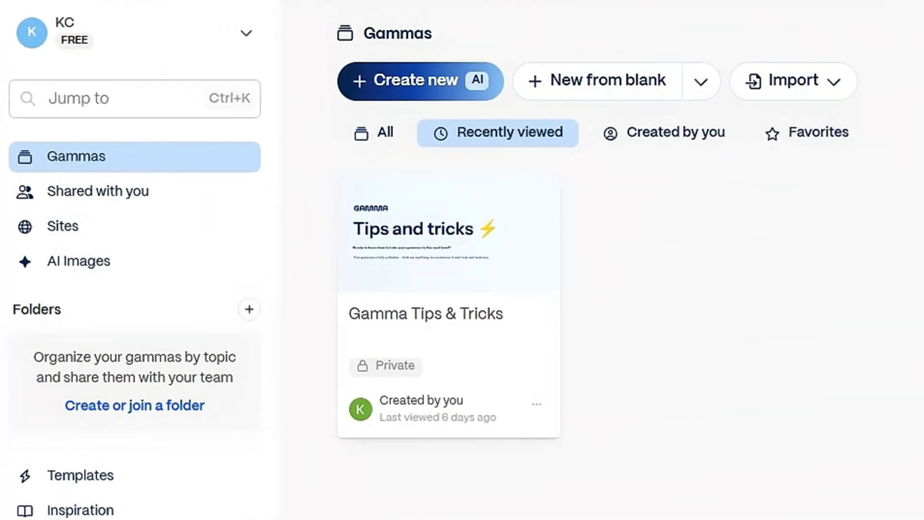
# - Start a new AI-generated presentation and generate its outline from the prompt "Mobile Health (mHealth) Apps in Community Health Work"
pyautogui.click(361, 89)
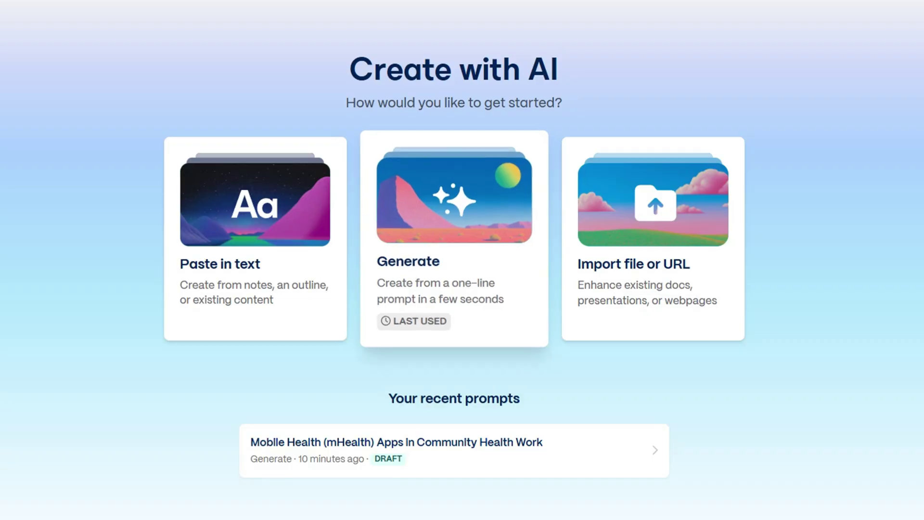
pyautogui.click(454, 238)
pyautogui.click(454, 231)
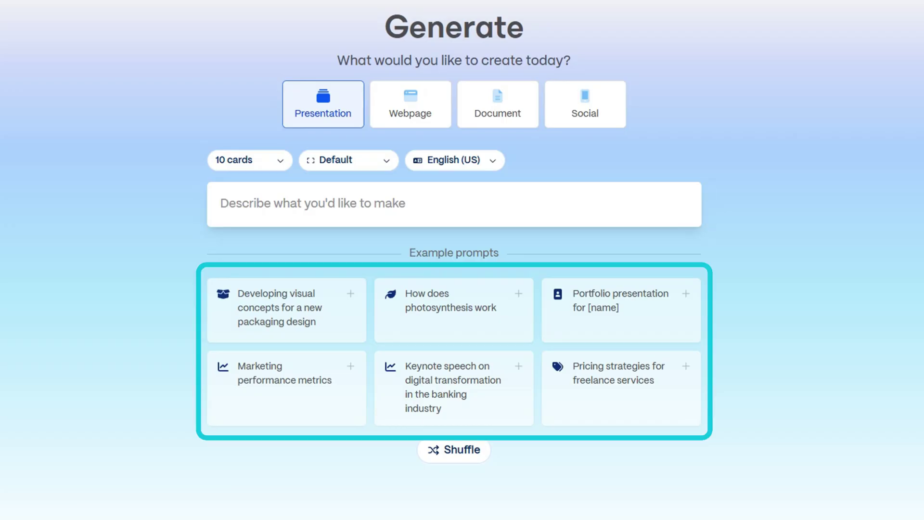
pyautogui.write('Mobile Health (mHealth) Apps in Community Health Work')
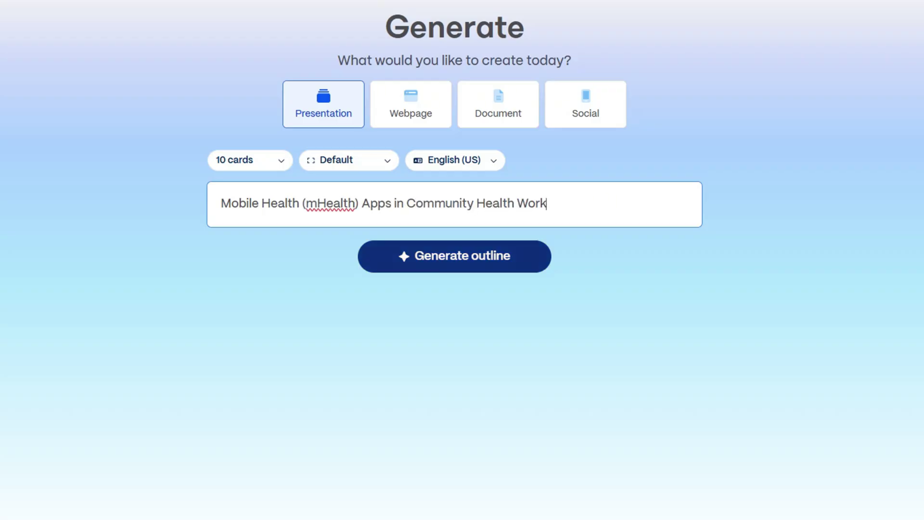
pyautogui.press('Return')
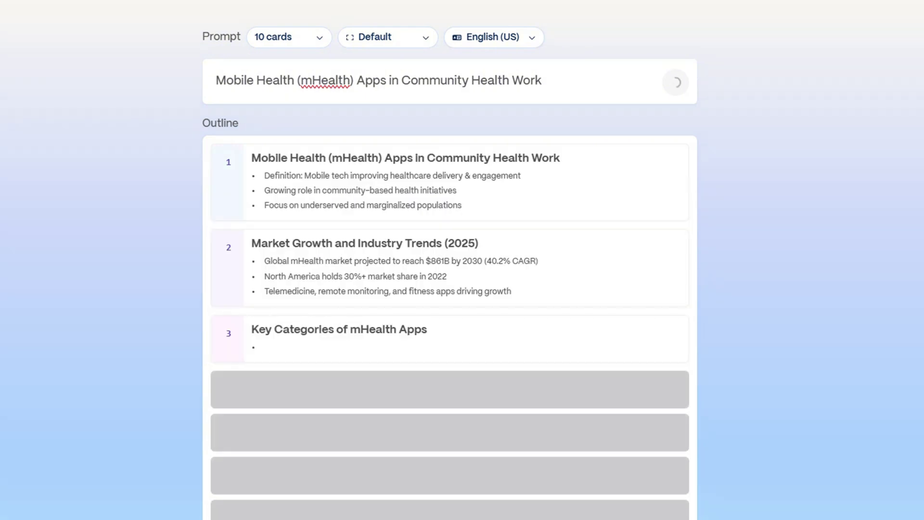
# - Move the outline card "Technology Innovations Empowering mHealth" to third place and delete the "Benefits for Underserved Populations" card
pyautogui.scroll(-3, 200, 467)
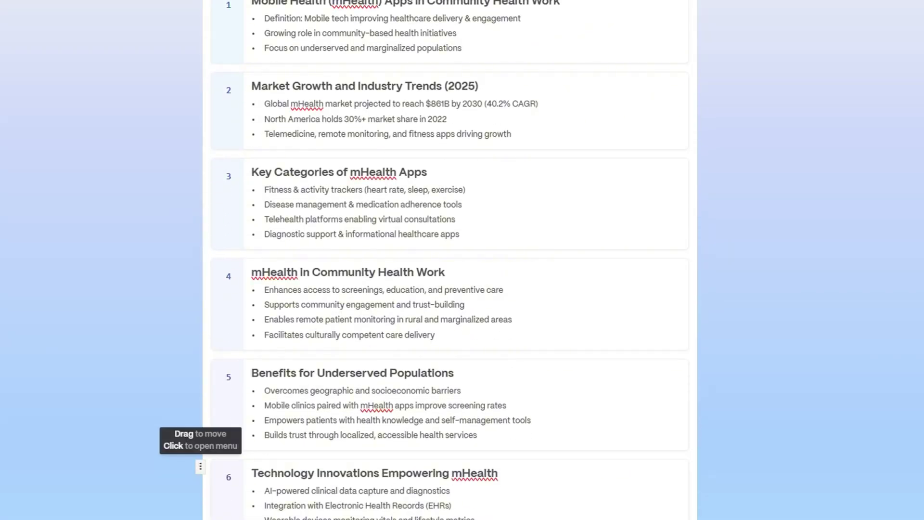
pyautogui.moveTo(200, 467); pyautogui.dragTo(200, 153)
pyautogui.click(222, 440)
# - Delete the "Case Studies & Examples" outline card and move "Future Outlook for mHealth in Community Health" above "Challenges and Barriers"
pyautogui.scroll(-8, 222, 440)
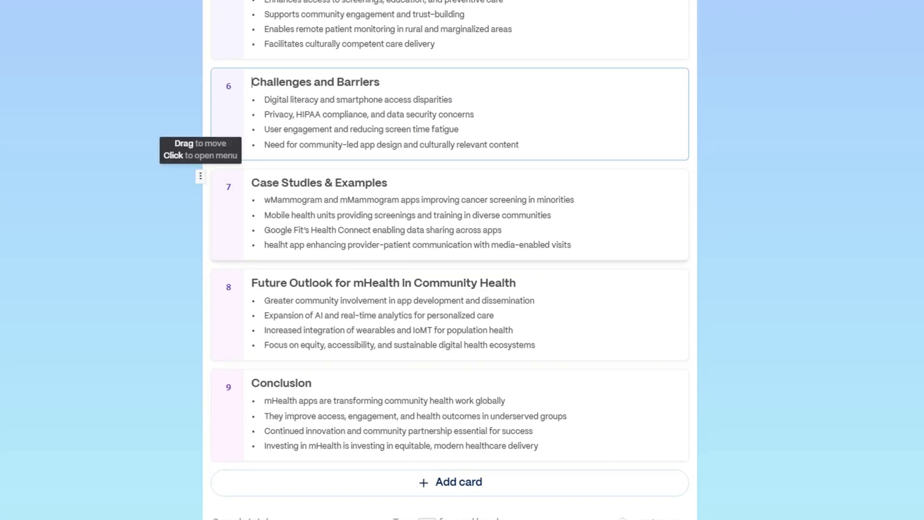
pyautogui.click(200, 176)
pyautogui.click(222, 150)
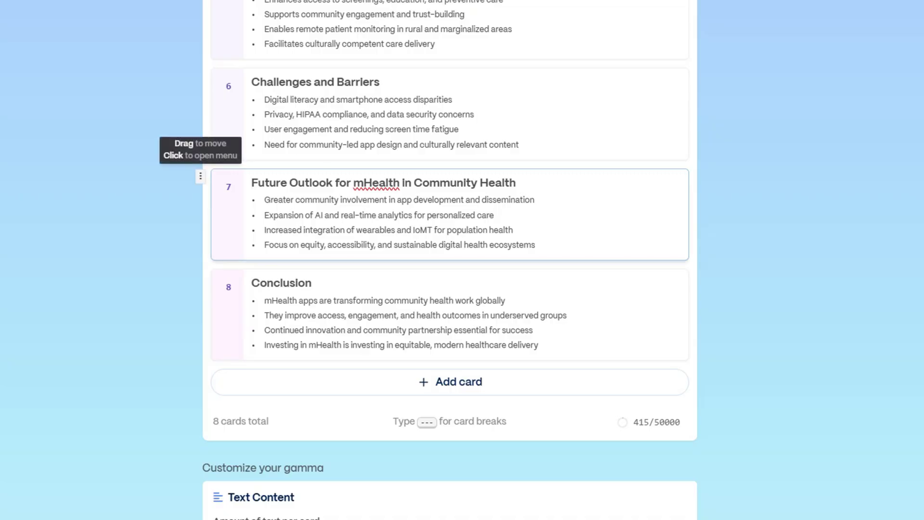
pyautogui.moveTo(200, 177); pyautogui.dragTo(200, 111)
# - Check the image source and AI image model options and set the image art style to Photorealistic
pyautogui.scroll(-10, 450, 260)
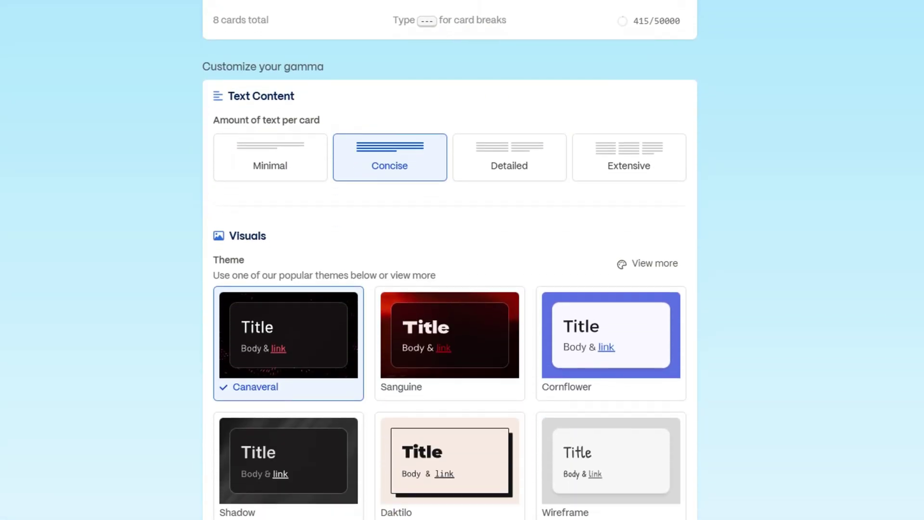
pyautogui.scroll(-2, 450, 259)
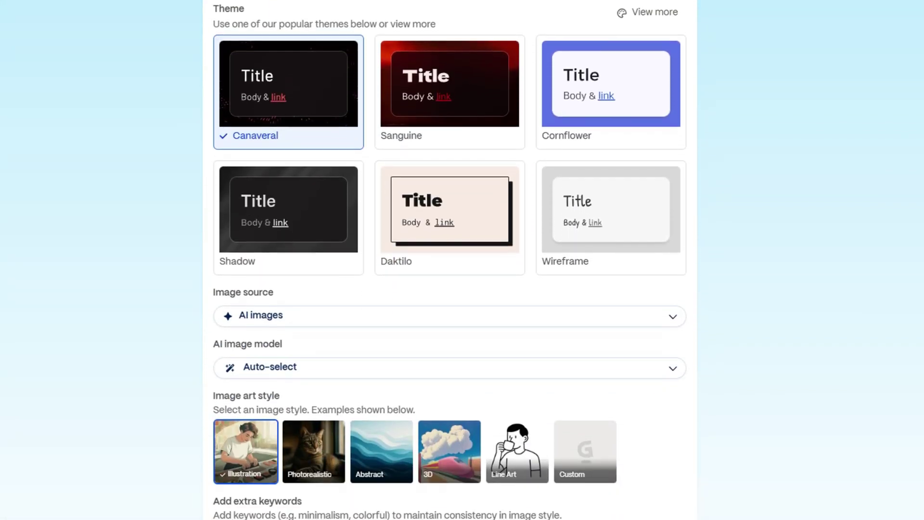
pyautogui.click(449, 316)
pyautogui.scroll(-1, 449, 182)
pyautogui.scroll(-1, 449, 182)
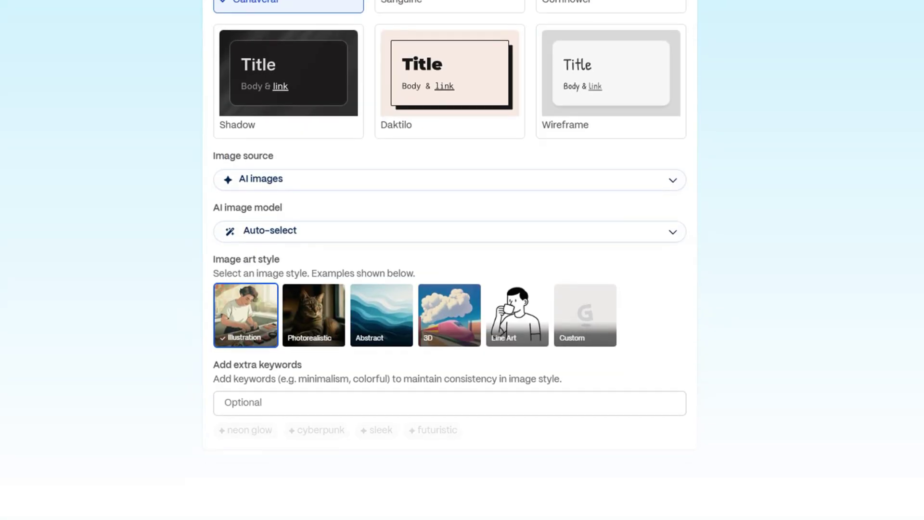
pyautogui.click(313, 315)
pyautogui.click(517, 315)
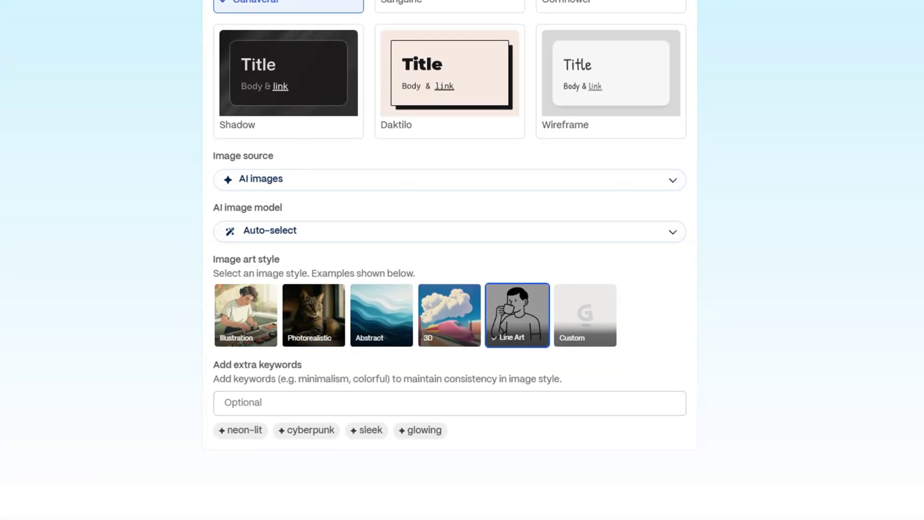
pyautogui.click(449, 232)
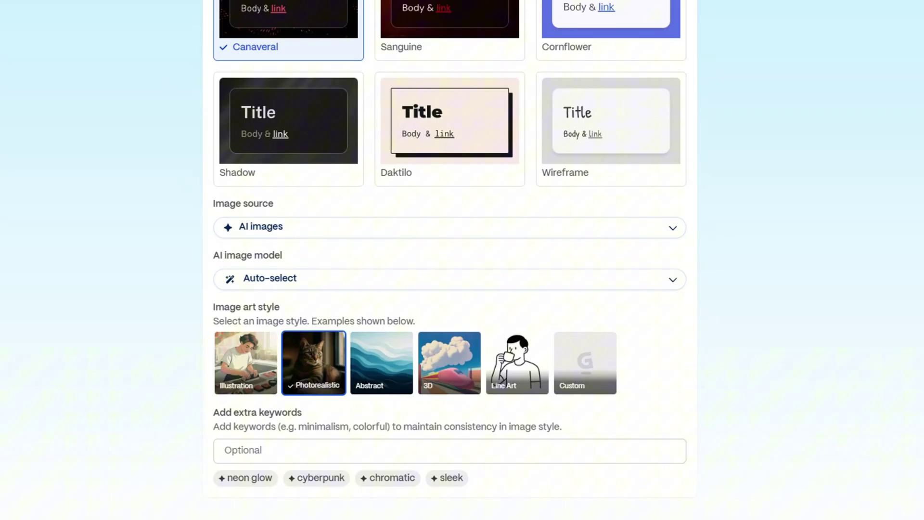
# - Choose the Daktilo theme and generate the presentation
pyautogui.scroll(2, 449, 260)
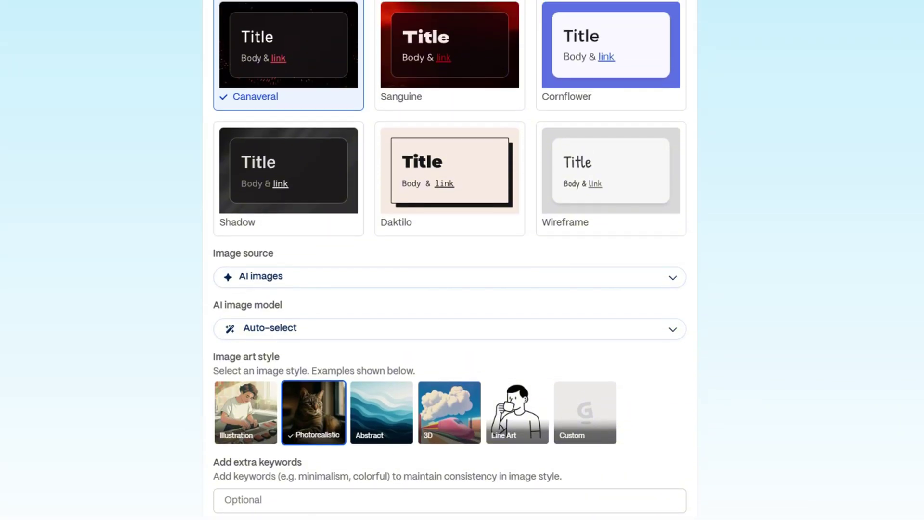
pyautogui.scroll(1, 449, 221)
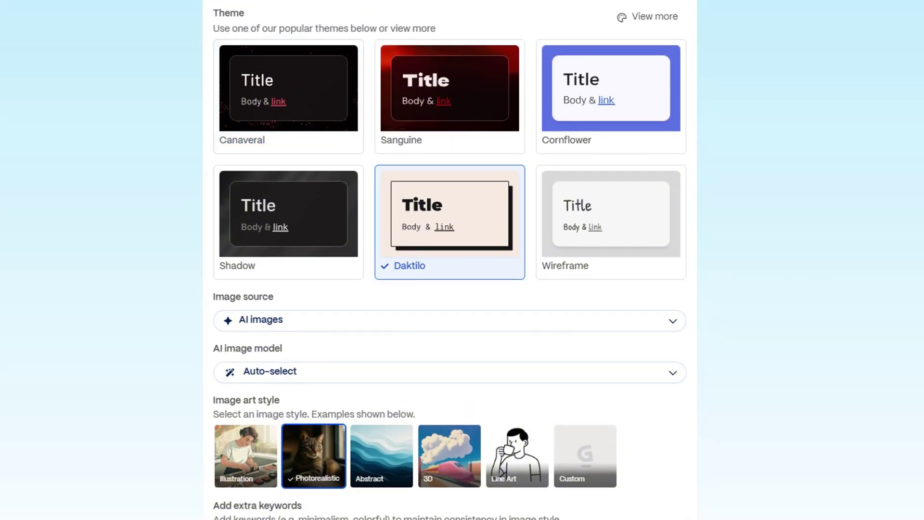
pyautogui.scroll(-2, 449, 260)
pyautogui.click(563, 496)
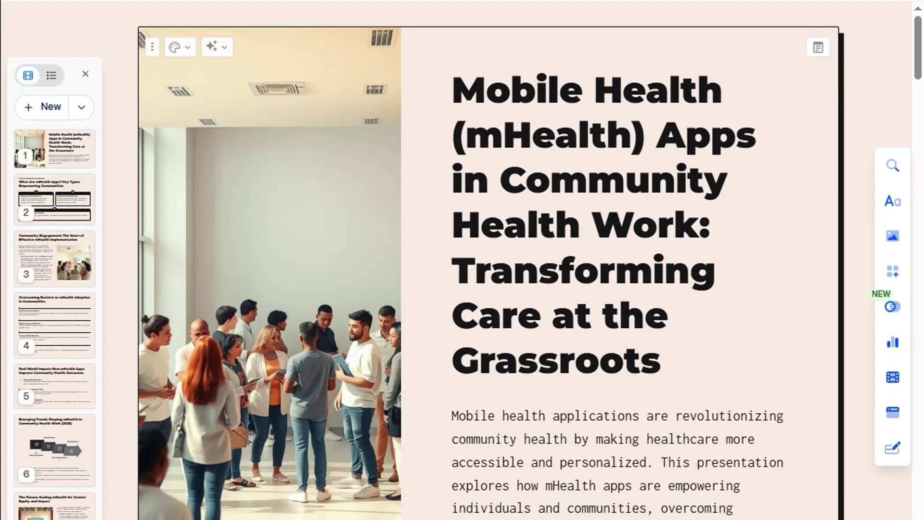
# - Rework the first card's image with AI to be more playful, focused on the connection, and show mobile health apps' impact in the community health workers
pyautogui.click(217, 47)
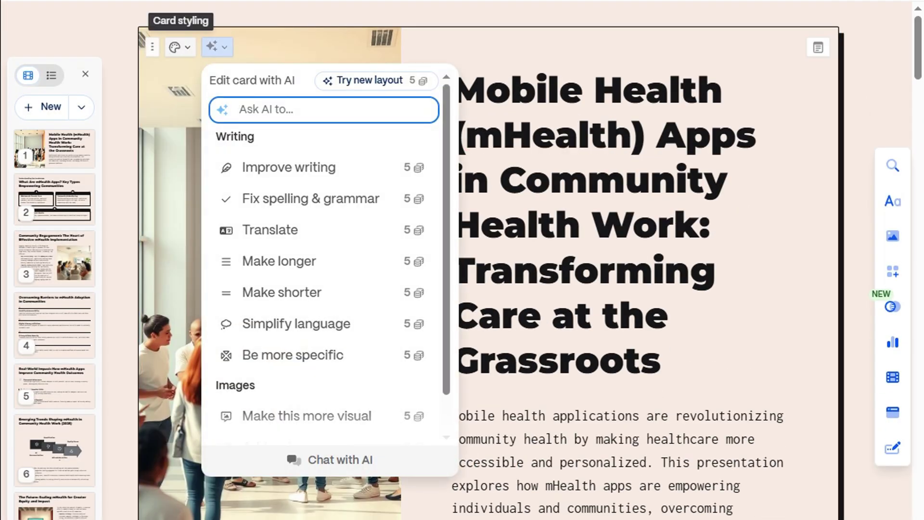
pyautogui.click(179, 47)
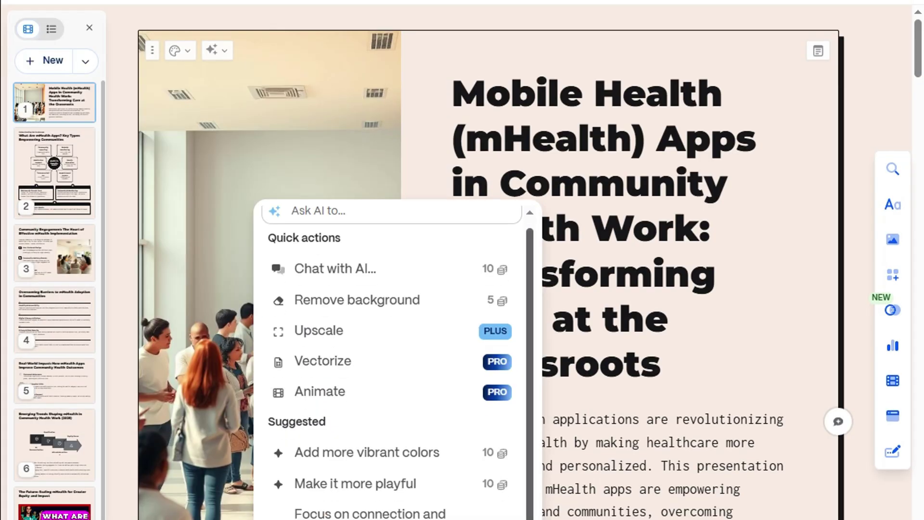
pyautogui.click(355, 484)
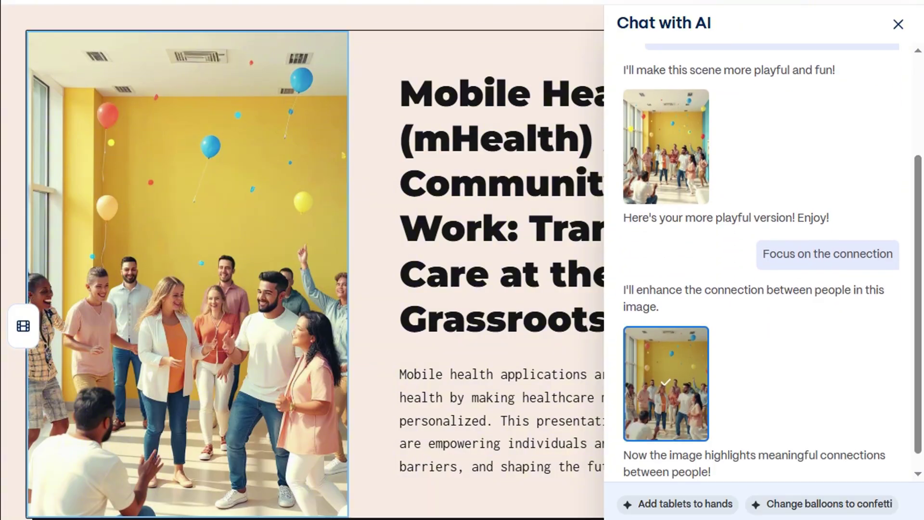
pyautogui.press('Return')
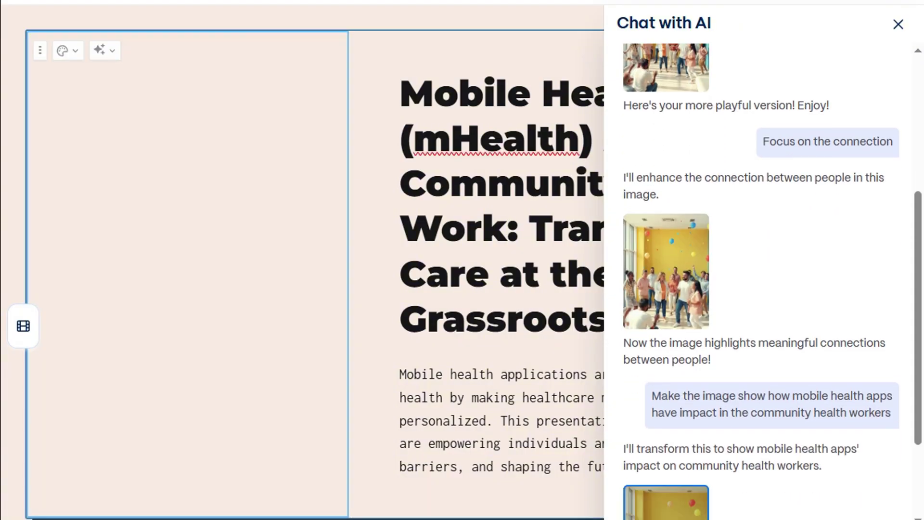
pyautogui.press('Escape')
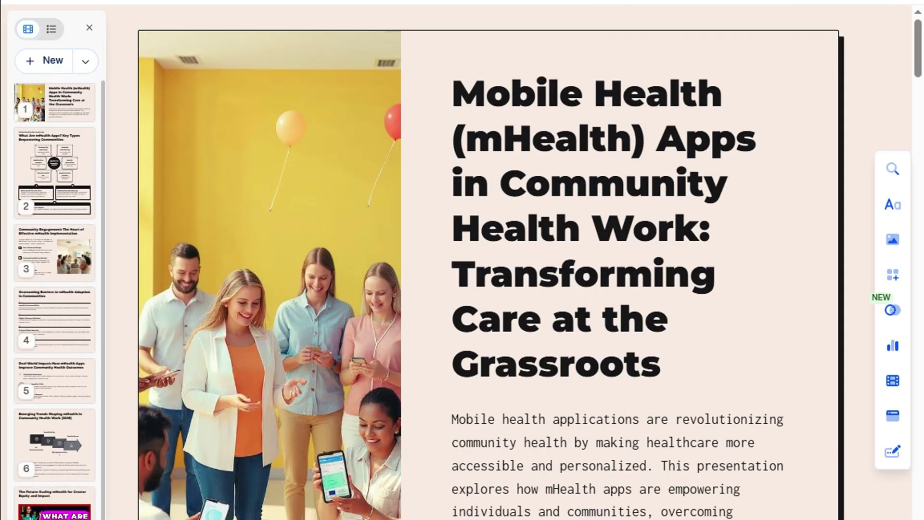
# - Insert a smart diagram on mHealth in Community Health above the numbered boxes on card 2
pyautogui.scroll(-15, 481, 260)
pyautogui.click(893, 266)
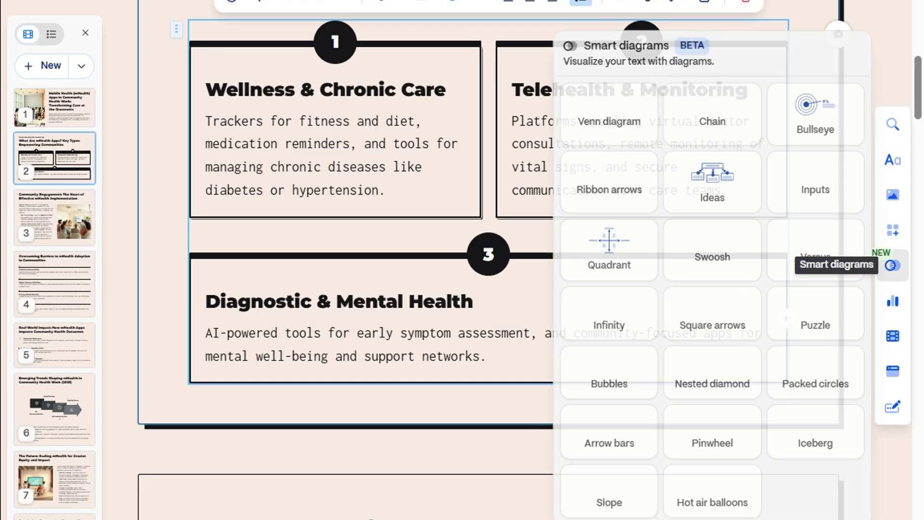
pyautogui.click(815, 159)
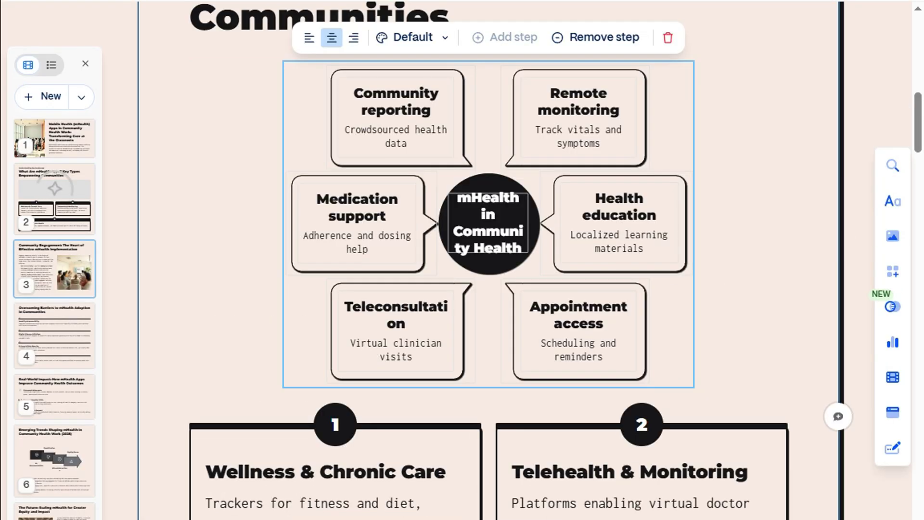
# - Change the diagram's centre label "mHealth in Community Health" to the Large text style
pyautogui.tripleClick(488, 223)
pyautogui.click(336, 149)
pyautogui.click(374, 256)
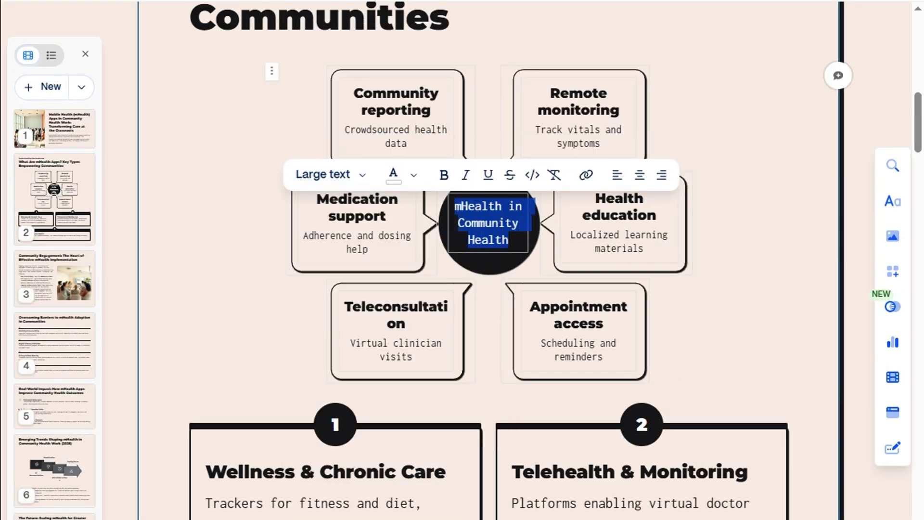
pyautogui.click(488, 222)
# - Condense the body text of the "Community Engagement" card with AI and close the AI chat
pyautogui.scroll(-18, 489, 260)
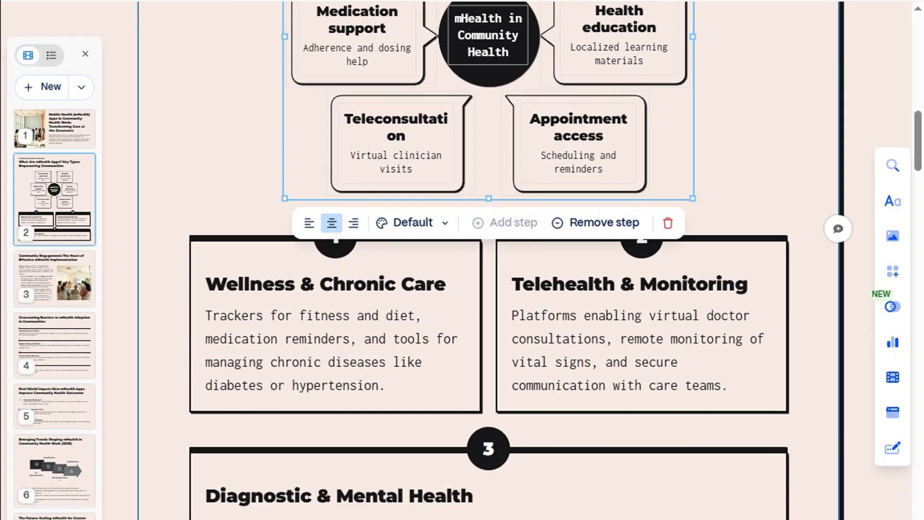
pyautogui.scroll(-2, 488, 260)
pyautogui.hotkey('ctrl', 'a')
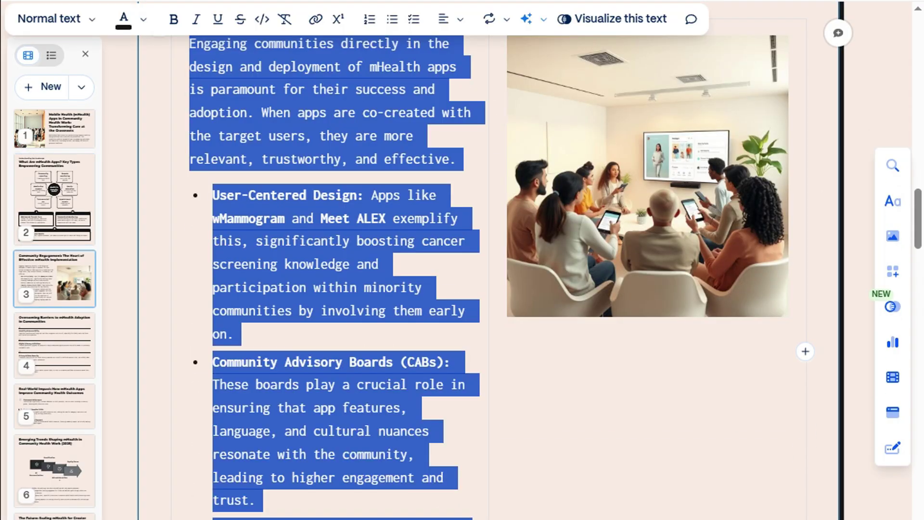
pyautogui.click(534, 19)
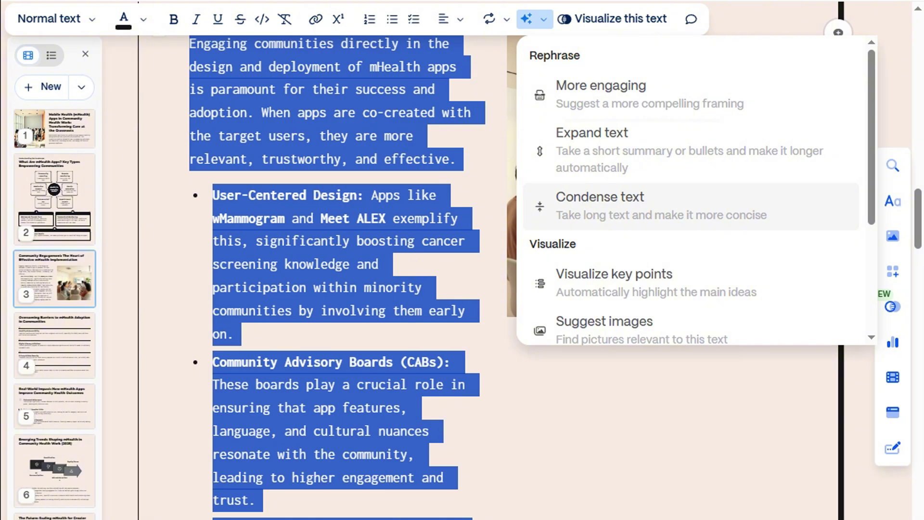
pyautogui.click(690, 206)
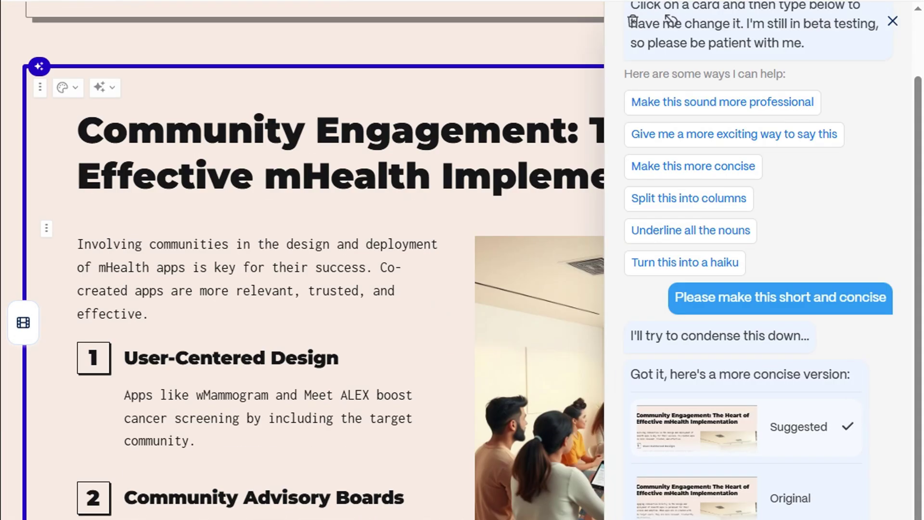
pyautogui.press('Escape')
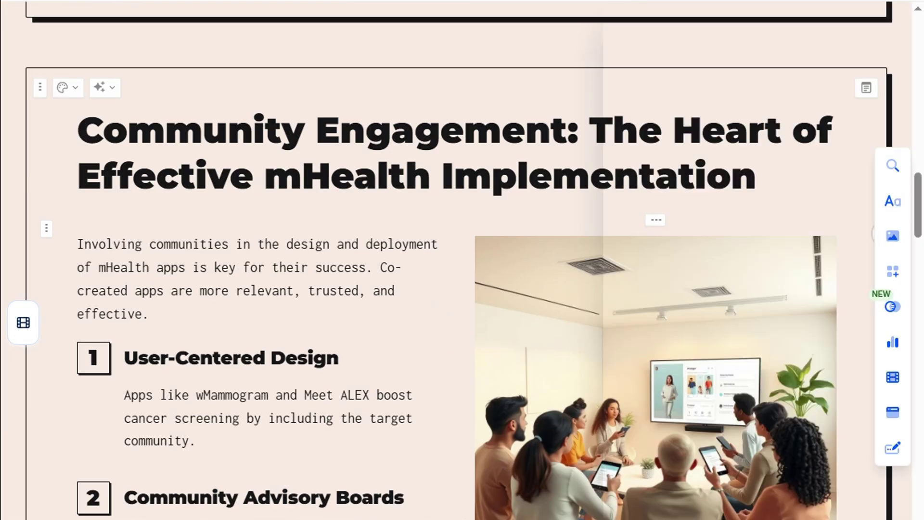
pyautogui.scroll(-5, 462, 259)
pyautogui.click(488, 312)
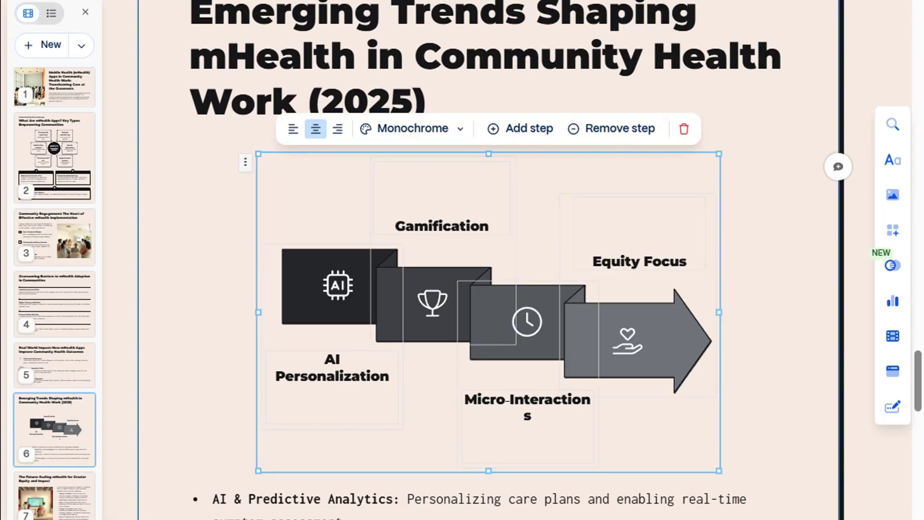
pyautogui.moveTo(893, 370)
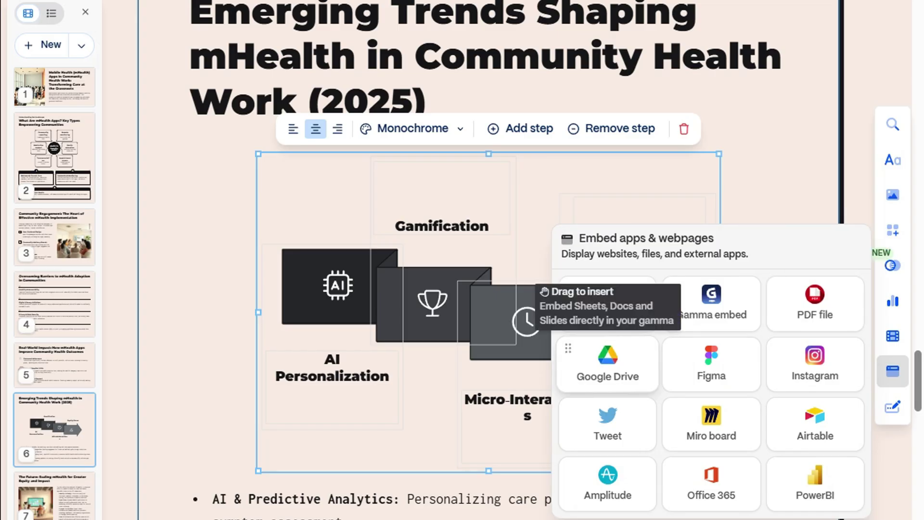
pyautogui.moveTo(893, 407)
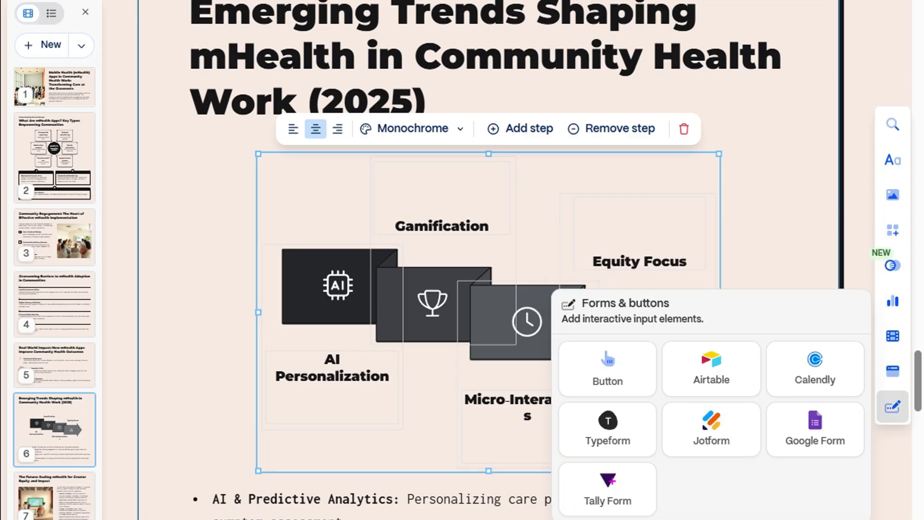
# - Embed the YouTube video "What Are MHealth Apps?" above the image on "The Future: Scaling mHealth" card
pyautogui.scroll(-10, 482, 288)
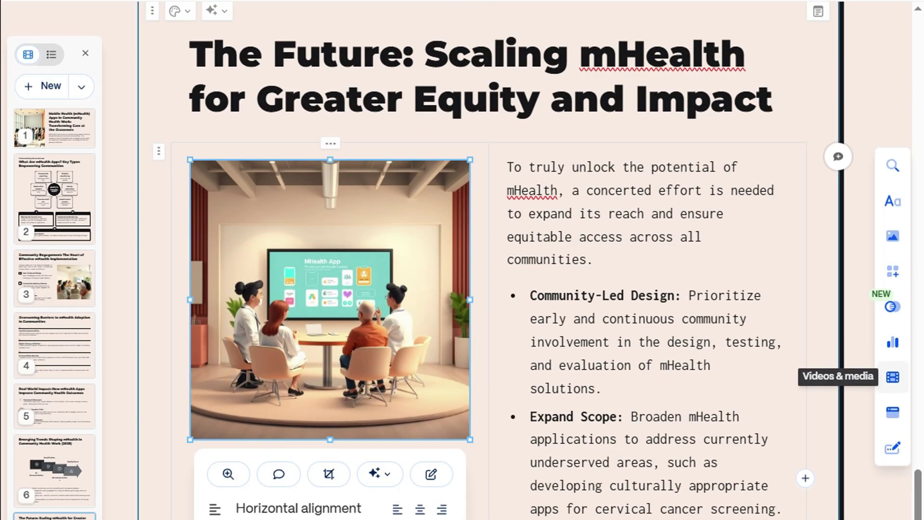
pyautogui.click(609, 408)
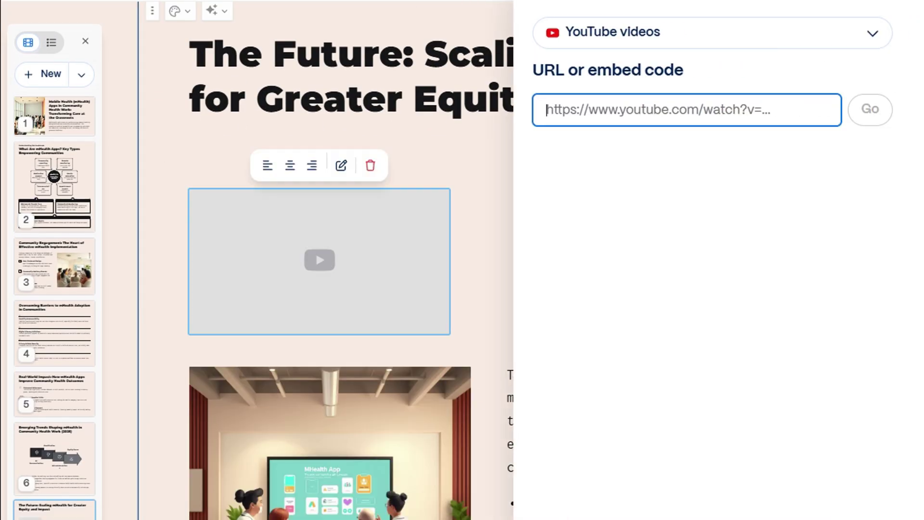
pyautogui.press('Return')
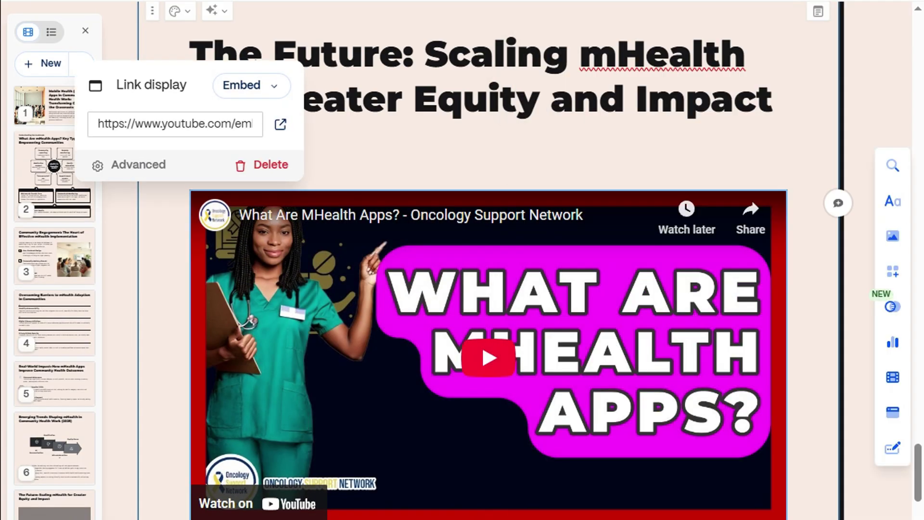
# - Delete the meeting image and its emptied column below the video on "The Future" card
pyautogui.scroll(-10, 481, 289)
pyautogui.scroll(-1, 329, 217)
pyautogui.click(330, 216)
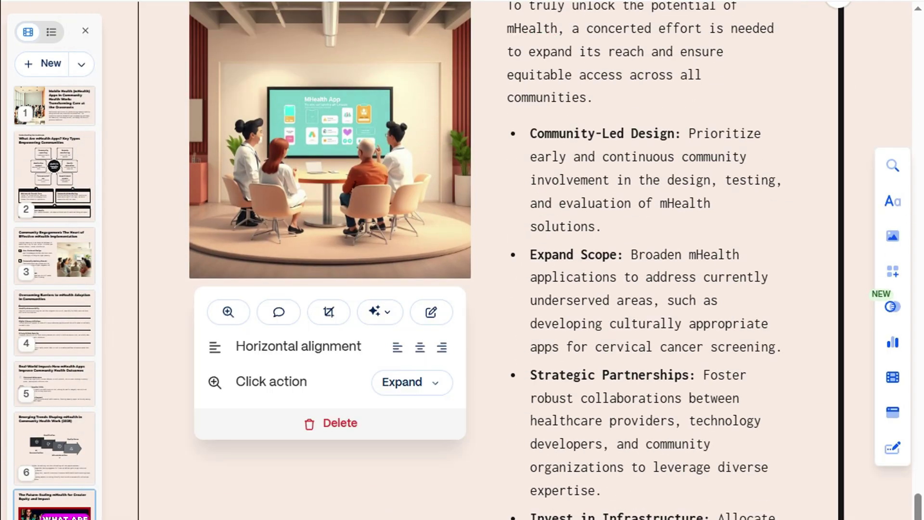
pyautogui.click(340, 424)
pyautogui.scroll(3, 339, 424)
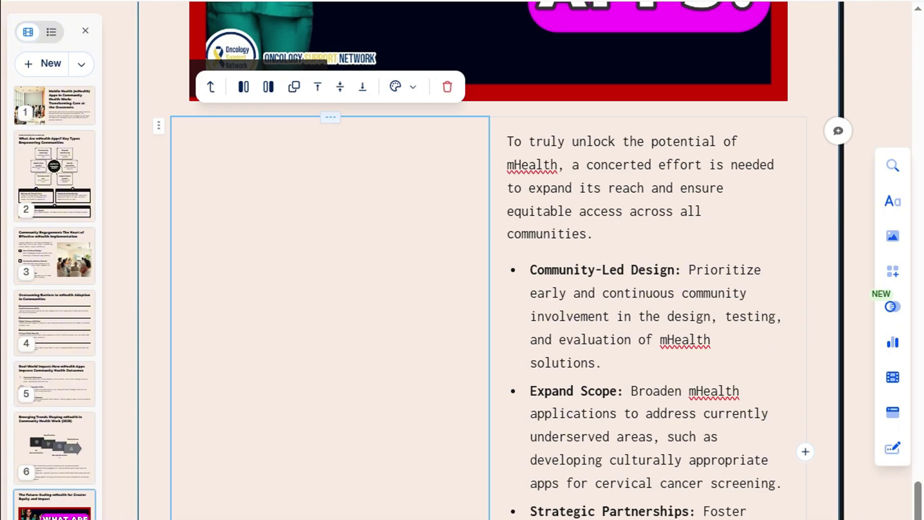
pyautogui.click(447, 86)
# - Visualize the intro paragraph and all four bullets on "The Future" card as a smart diagram, trying puzzle and quadrant layouts
pyautogui.moveTo(364, 438); pyautogui.dragTo(189, 128)
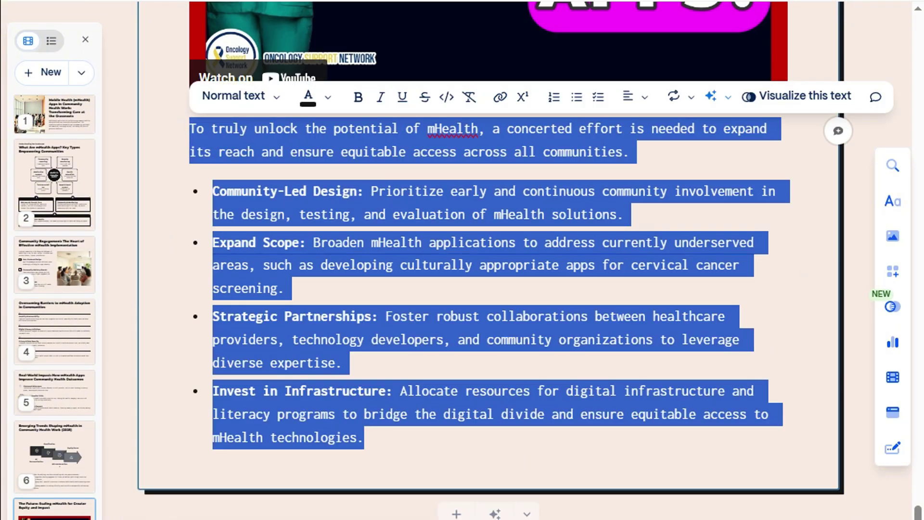
pyautogui.click(797, 96)
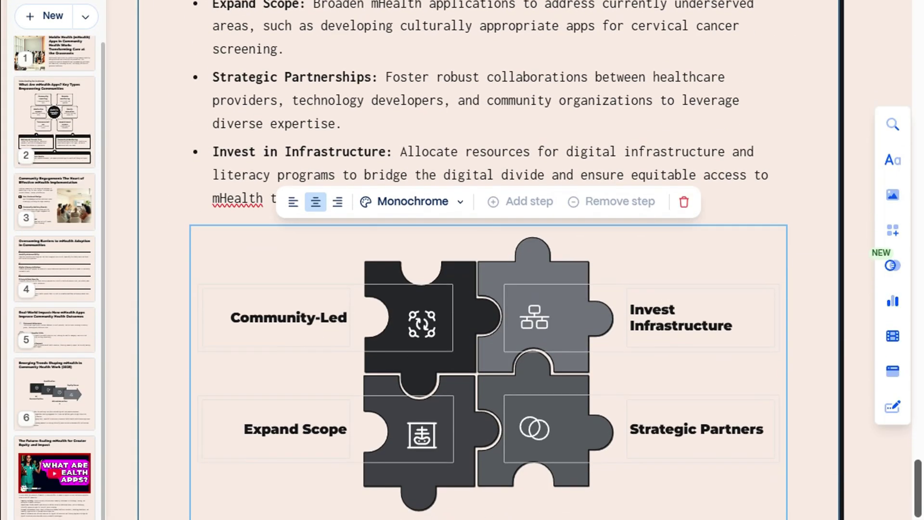
pyautogui.click(893, 265)
pyautogui.click(608, 214)
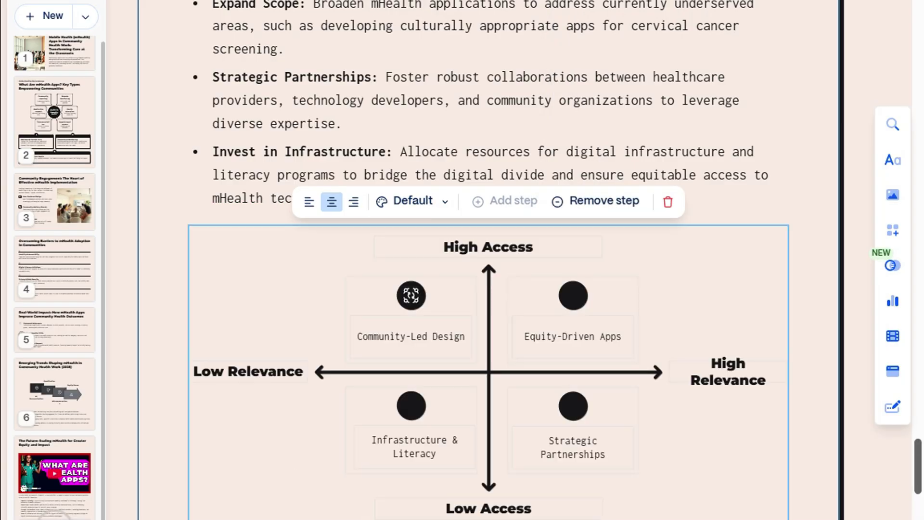
pyautogui.click(533, 435)
pyautogui.click(683, 320)
# - Export all cards of the presentation to PDF
pyautogui.scroll(-10, 488, 260)
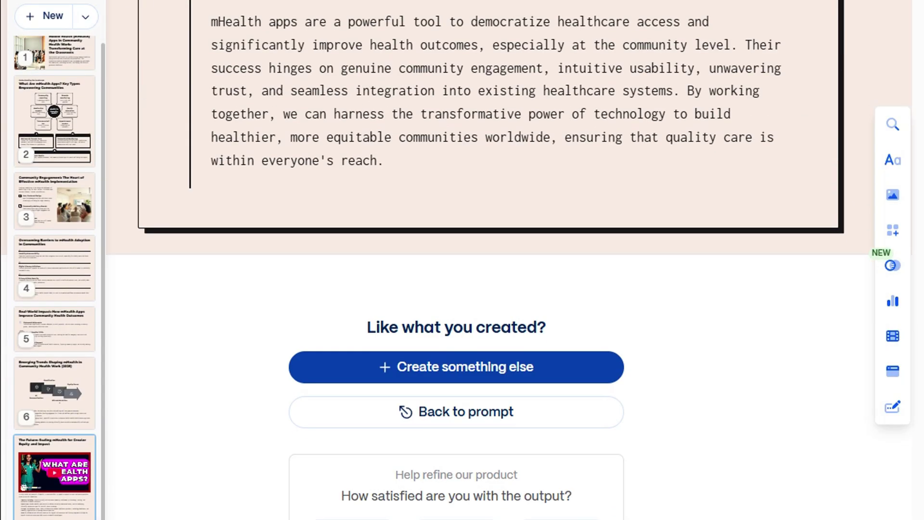
pyautogui.scroll(20, 488, 260)
pyautogui.click(796, 19)
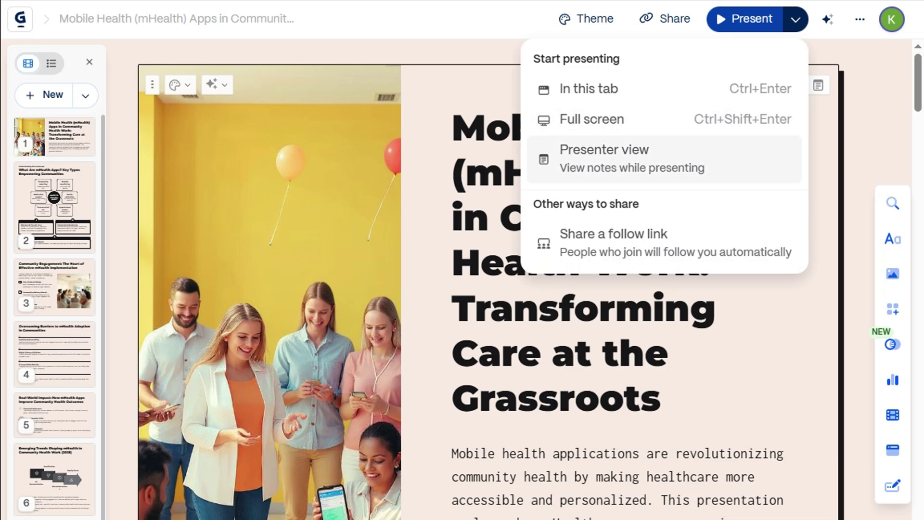
pyautogui.click(665, 19)
pyautogui.click(665, 19)
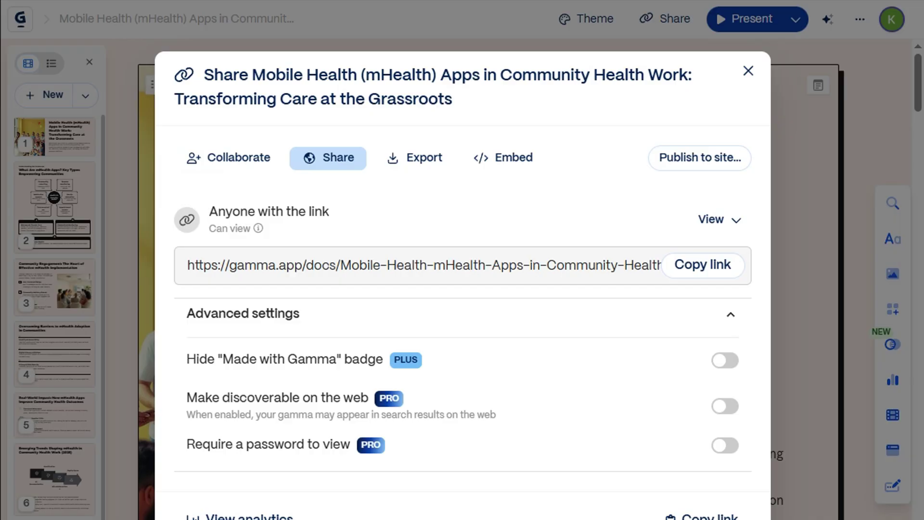
pyautogui.click(414, 158)
pyautogui.click(457, 287)
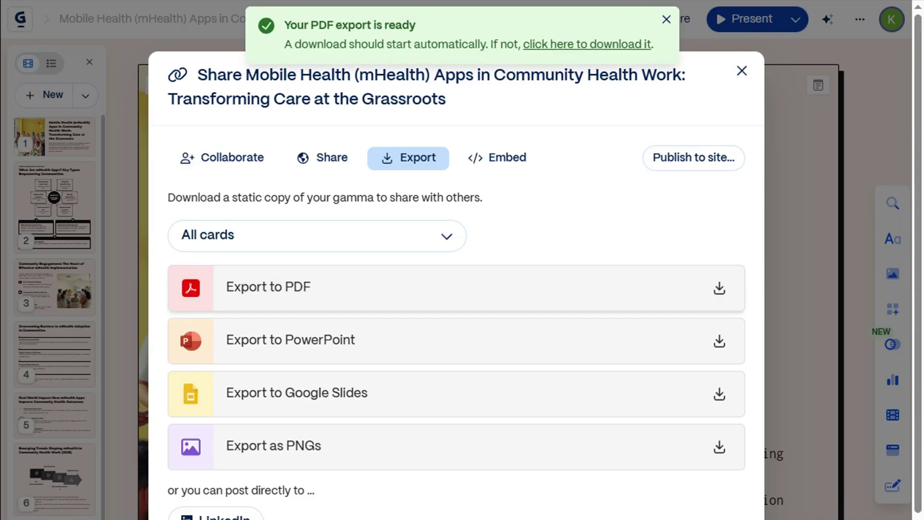
# - View the embed code, convert the presentation to a website and publish it to its free gamma.site domain
pyautogui.click(497, 158)
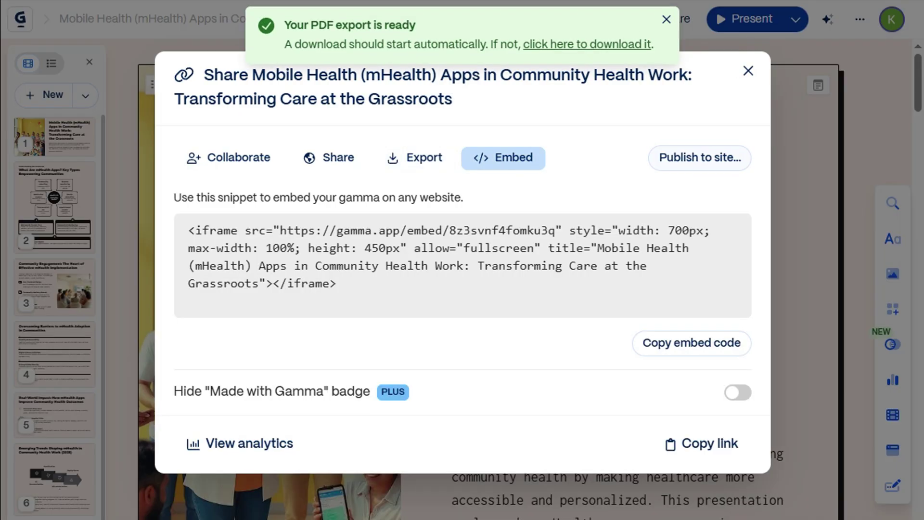
pyautogui.click(700, 158)
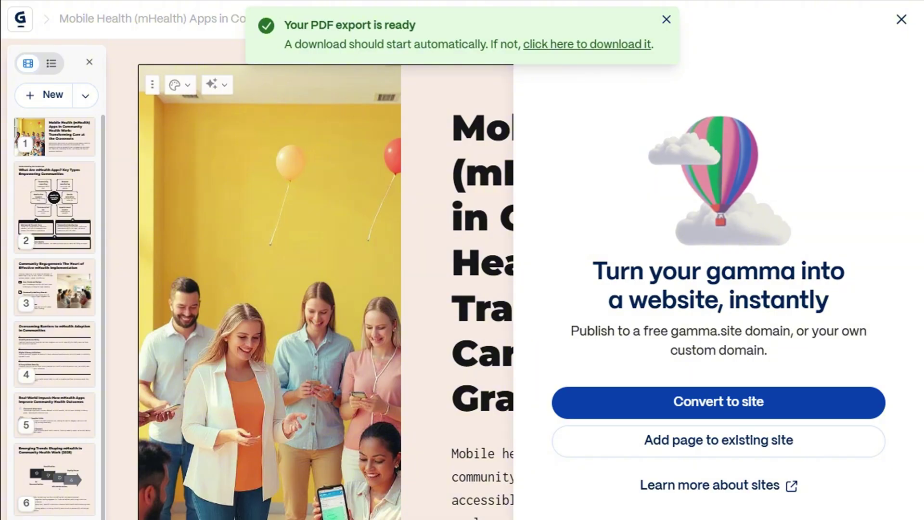
pyautogui.click(719, 402)
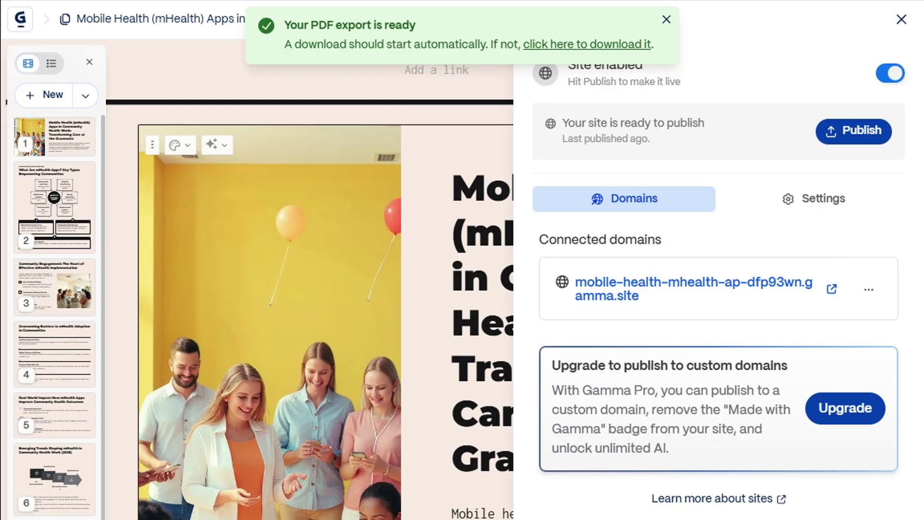
pyautogui.click(854, 131)
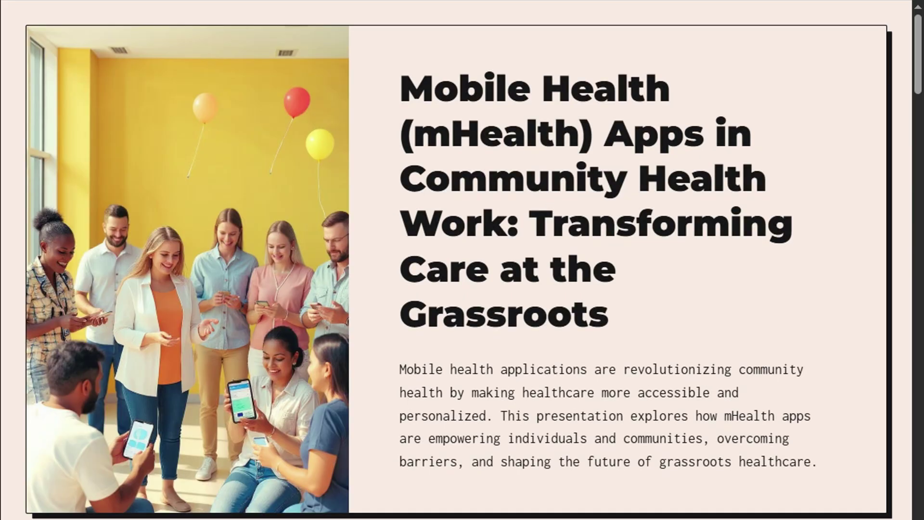
# - Look through the cards of the published mHealth website
pyautogui.scroll(-20, 462, 260)
pyautogui.scroll(-20, 462, 260)
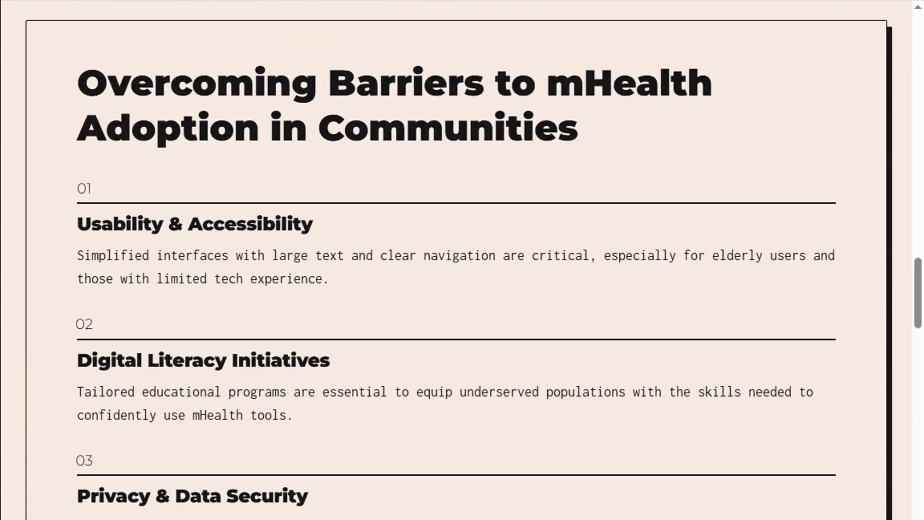
pyautogui.scroll(-15, 462, 260)
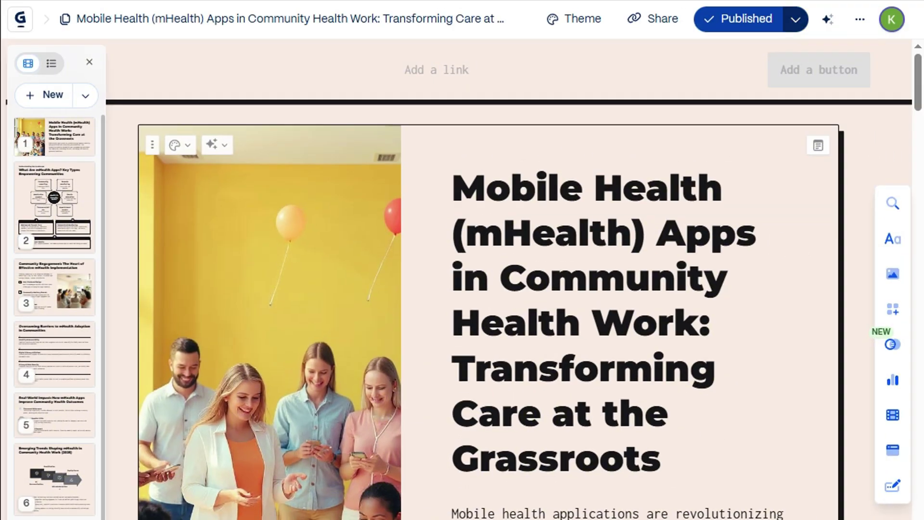
# - Check the custom domain option and compare the Plus and Pro plans with monthly payment
pyautogui.click(809, 2)
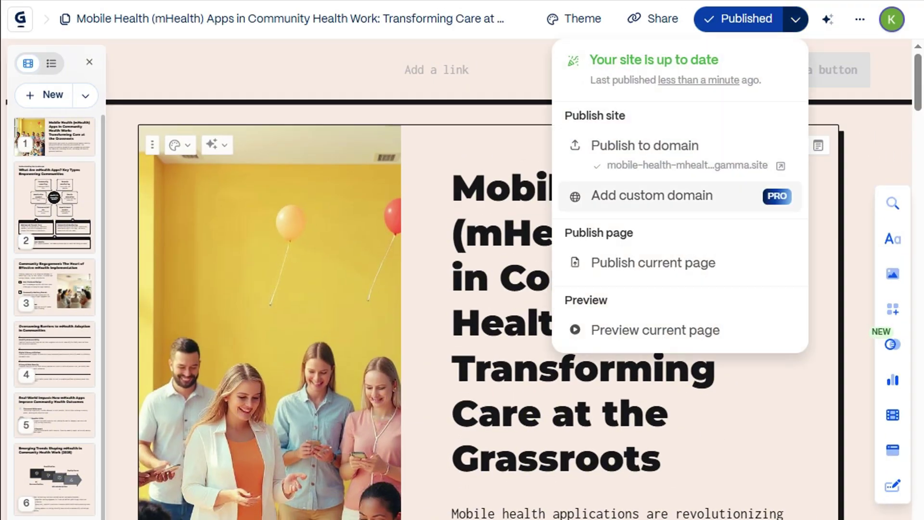
pyautogui.click(640, 196)
pyautogui.scroll(-1, 640, 196)
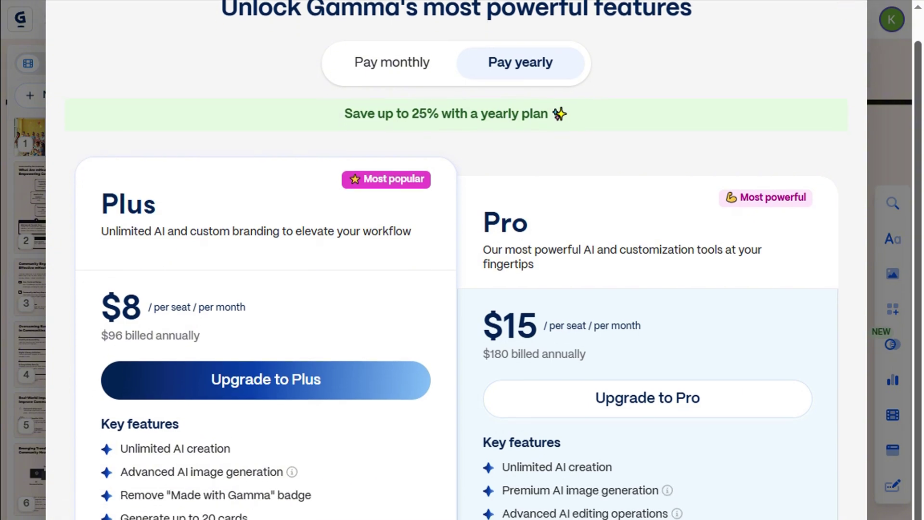
pyautogui.scroll(-1, 462, 260)
pyautogui.click(392, 22)
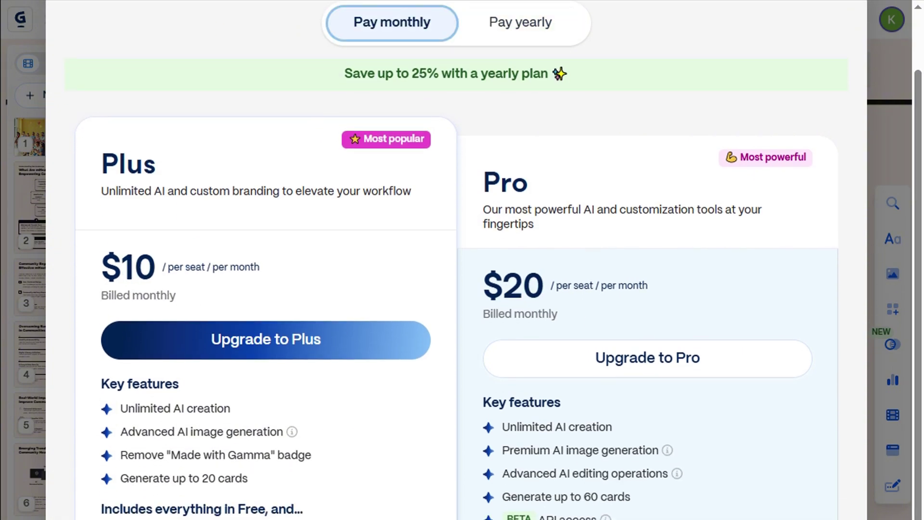
pyautogui.press('Escape')
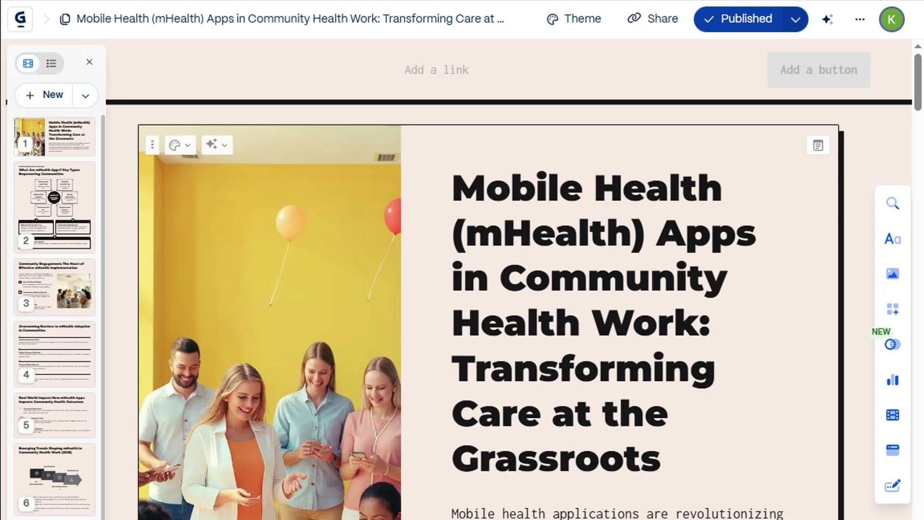
# - Preview the current page in tablet and mobile views and return to the editor
pyautogui.click(795, 18)
pyautogui.click(656, 330)
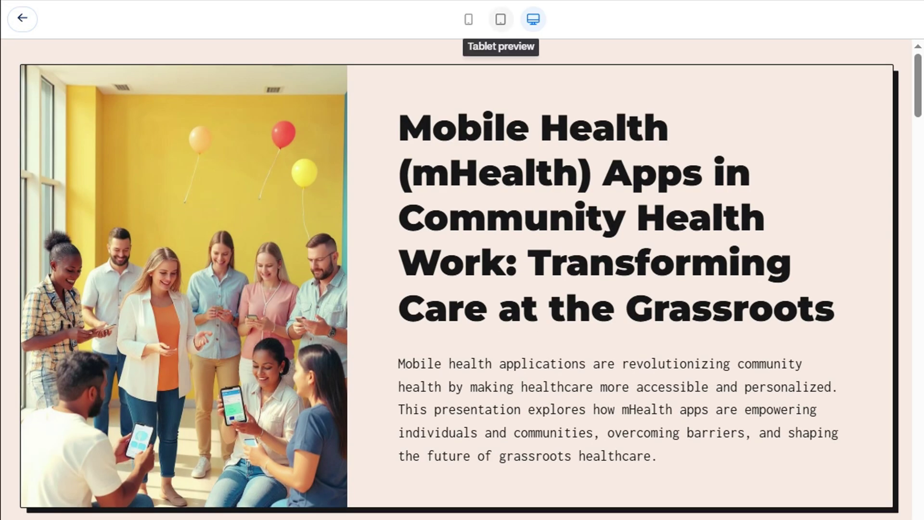
pyautogui.click(501, 20)
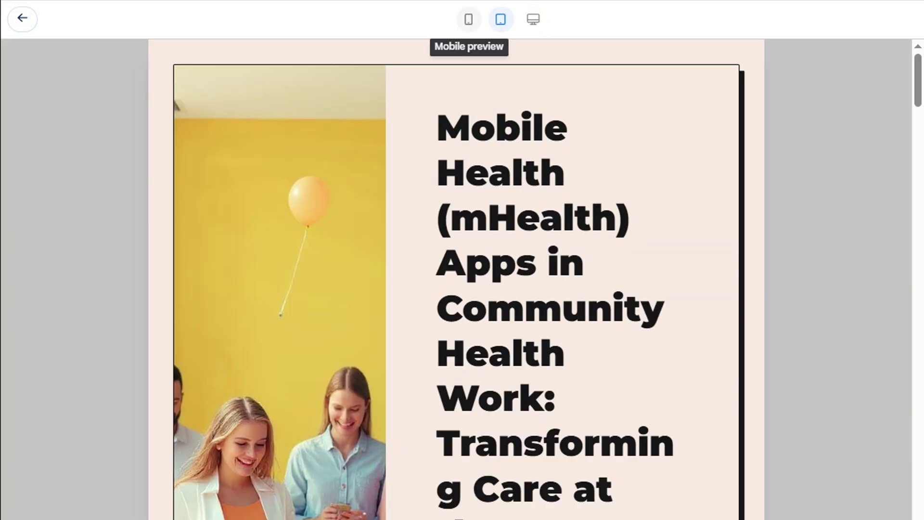
pyautogui.click(469, 19)
pyautogui.click(22, 18)
# - Review the page setup's title, URL path, description and share preview
pyautogui.click(860, 19)
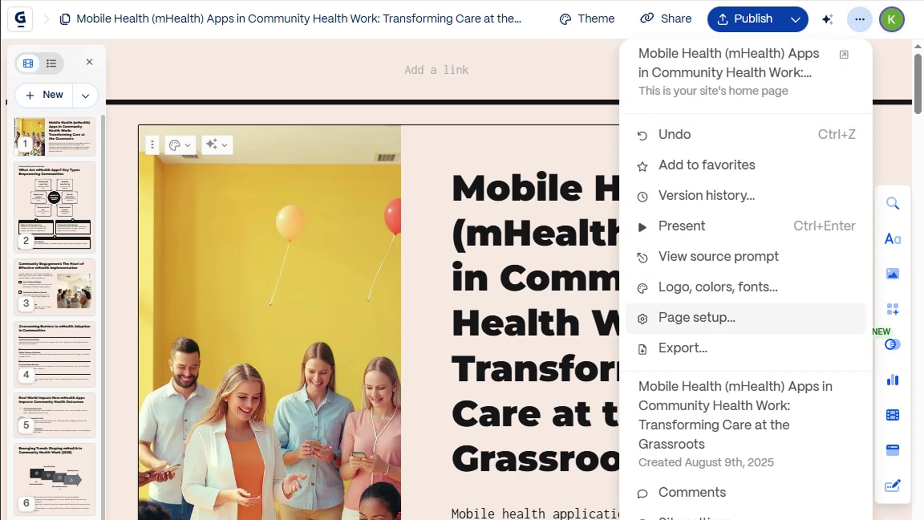
pyautogui.click(696, 317)
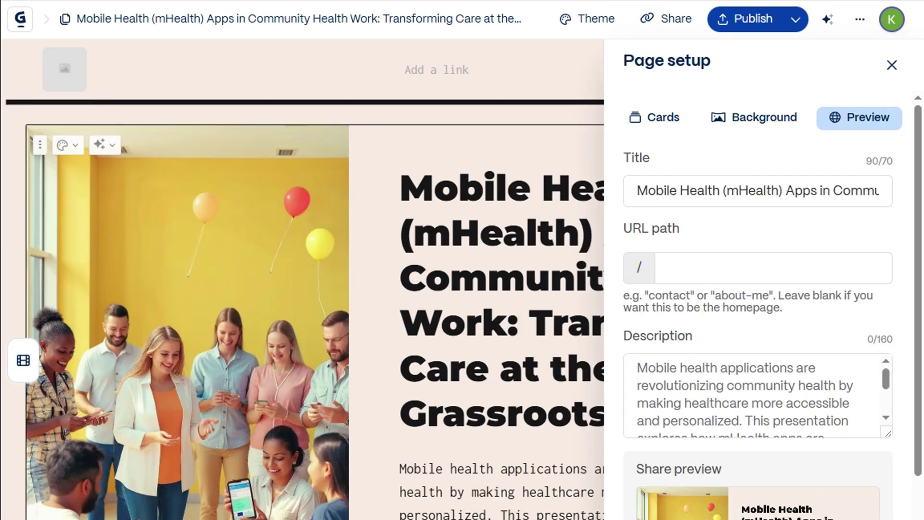
pyautogui.scroll(-6, 758, 303)
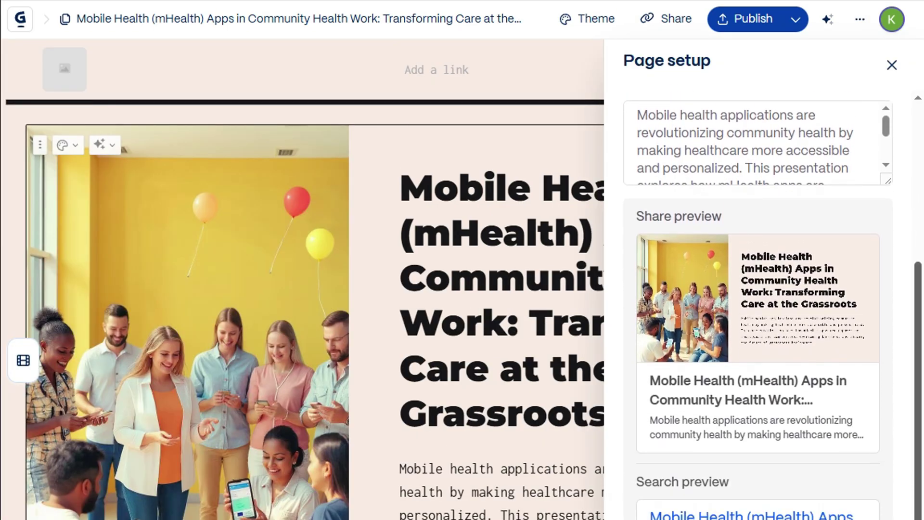
pyautogui.scroll(6, 758, 304)
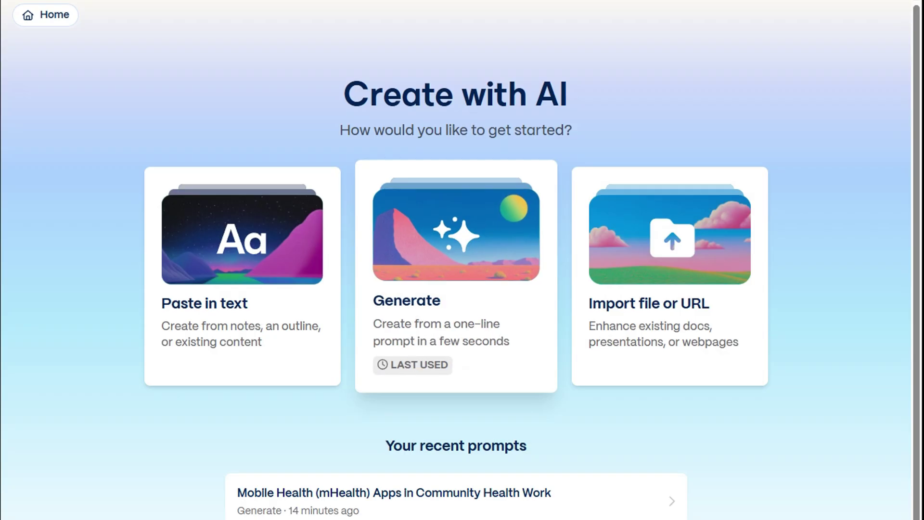
# - Set up a new AI-generated document on "Mobile Health (mHealth) Apps in Community Health Work" with 3 cards and A4 page style
pyautogui.write('Mobile Health (mHealth) Apps in Community Health Work')
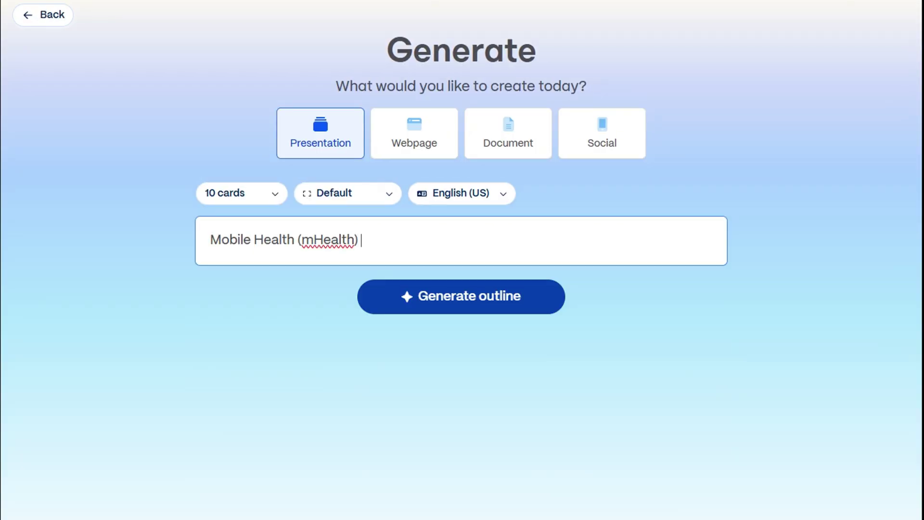
pyautogui.click(507, 133)
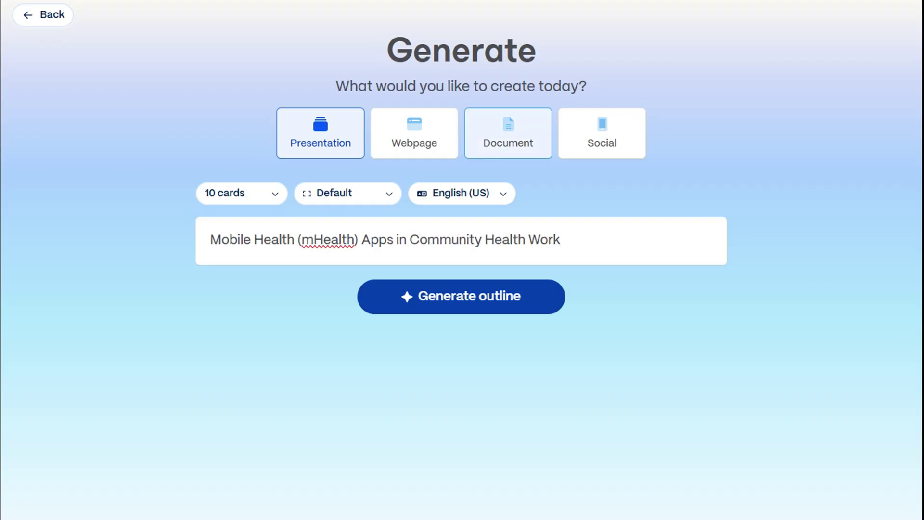
pyautogui.click(241, 193)
pyautogui.click(338, 234)
pyautogui.click(348, 193)
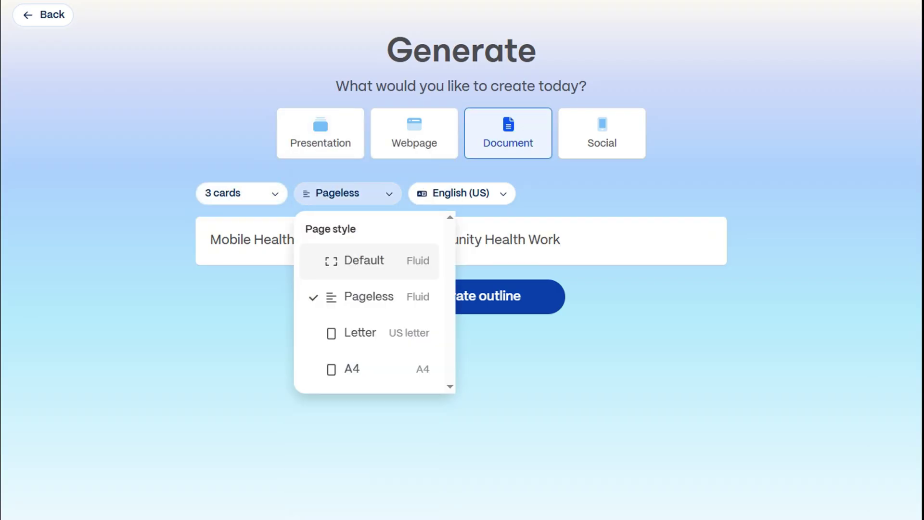
pyautogui.click(351, 369)
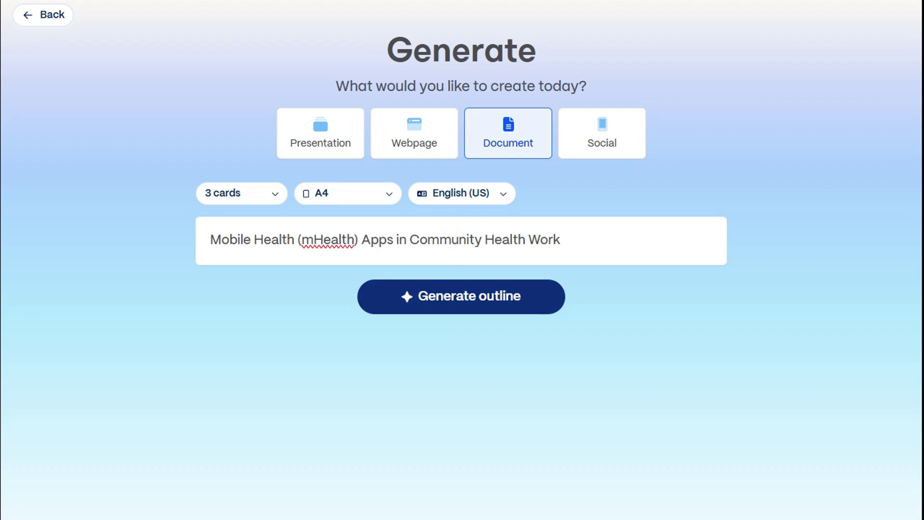
# - Generate the document outline and change it to 5 cards with the Pageless page style
pyautogui.click(481, 296)
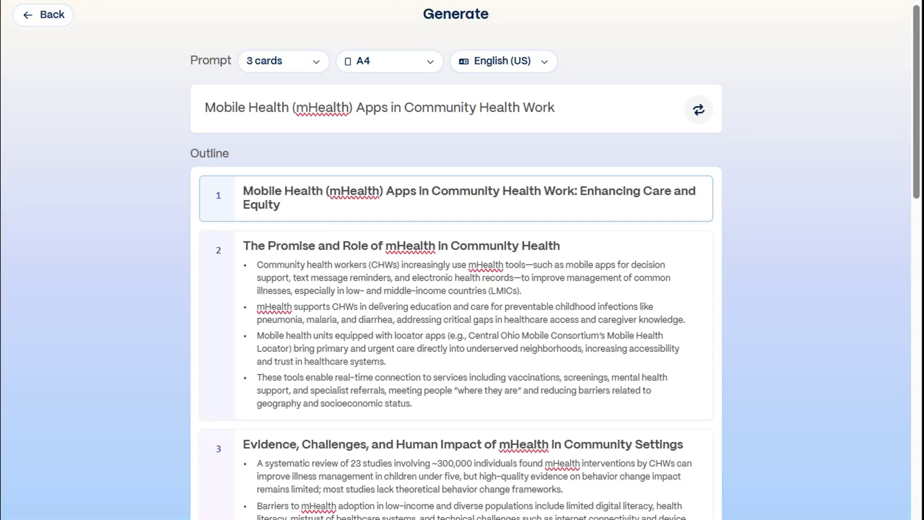
pyautogui.click(283, 61)
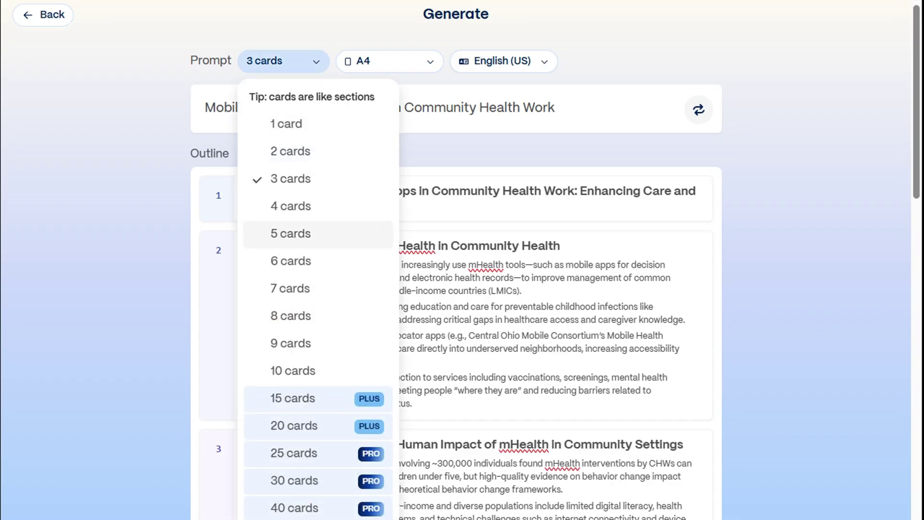
pyautogui.click(289, 233)
pyautogui.click(390, 62)
pyautogui.click(411, 164)
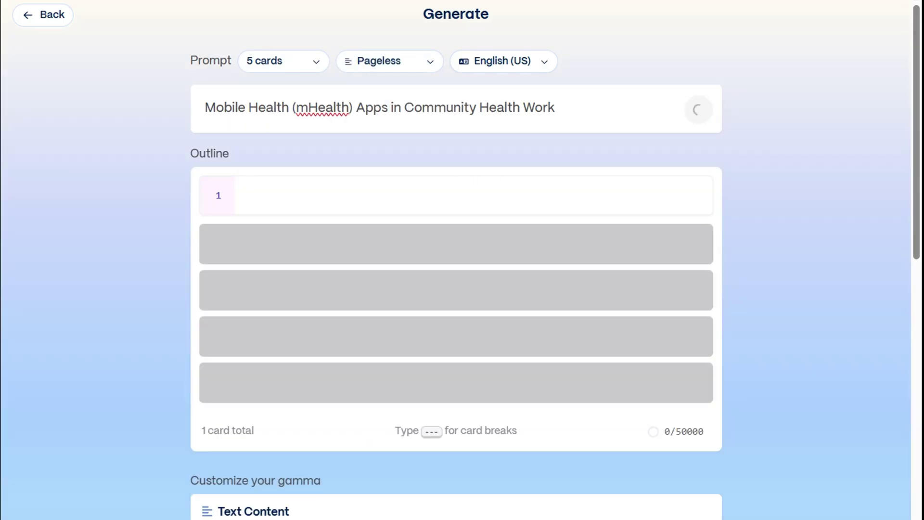
# - Set the amount of text per card to Minimal, check the AI image model options, and generate the document
pyautogui.scroll(-9, 457, 260)
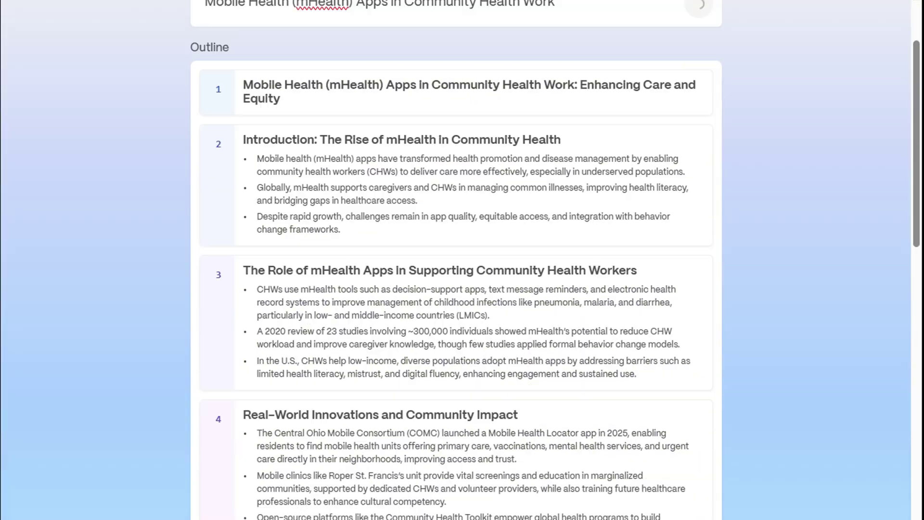
pyautogui.scroll(-5, 456, 260)
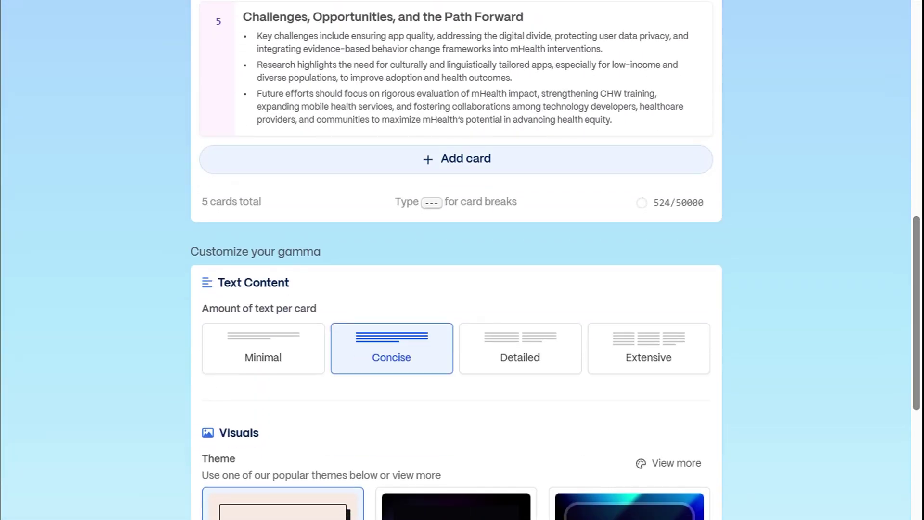
pyautogui.scroll(-5, 456, 159)
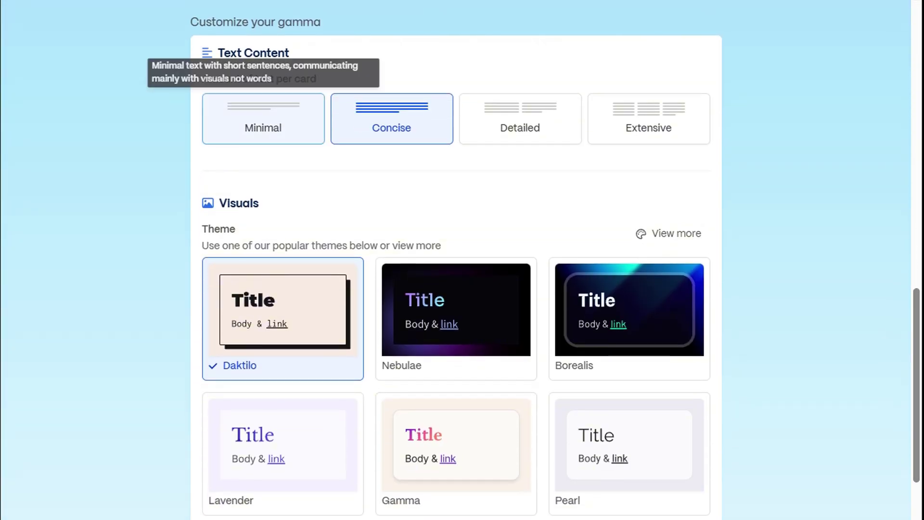
pyautogui.click(263, 118)
pyautogui.scroll(-7, 457, 260)
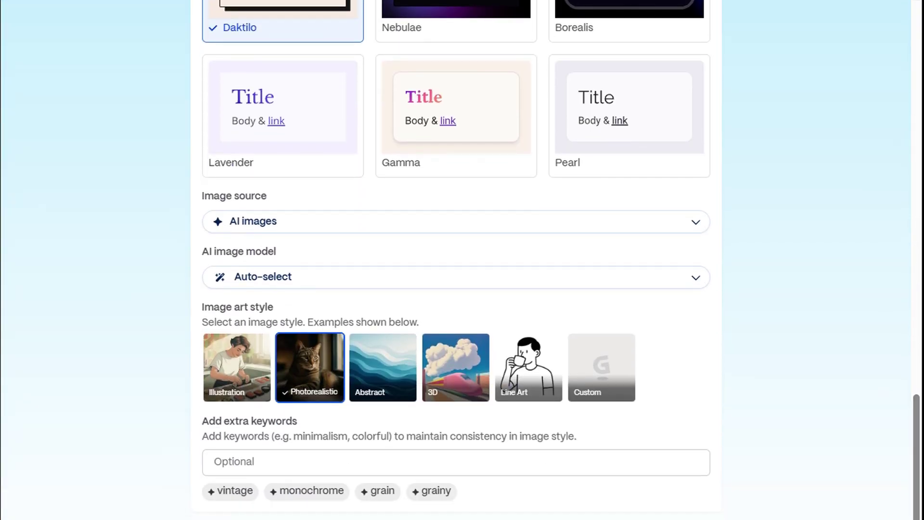
pyautogui.scroll(-2, 456, 260)
pyautogui.click(456, 276)
pyautogui.click(580, 494)
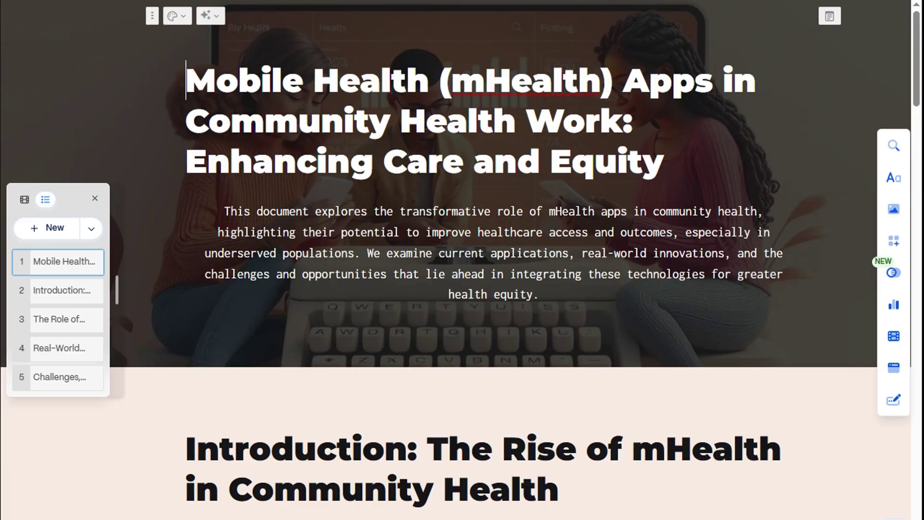
# - Compare the filmstrip and list views of the cards and look at the second and third cards
pyautogui.click(24, 199)
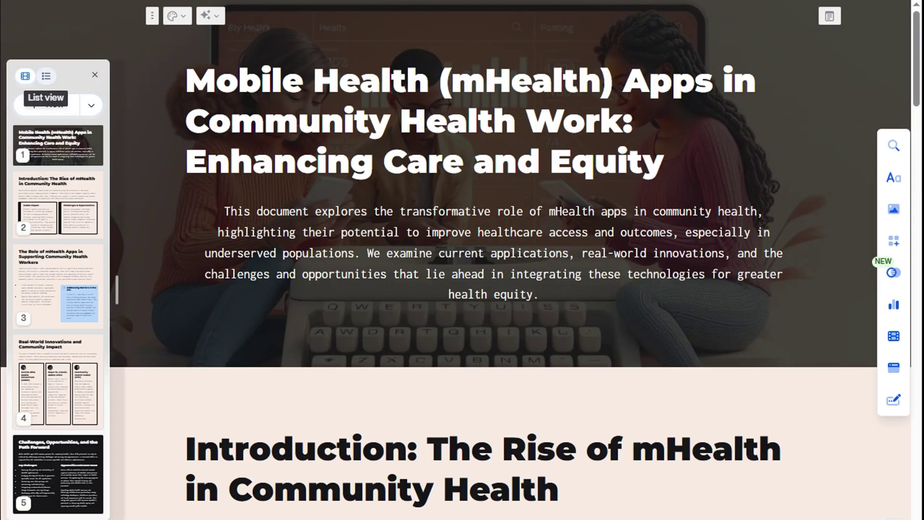
pyautogui.click(45, 76)
pyautogui.click(62, 291)
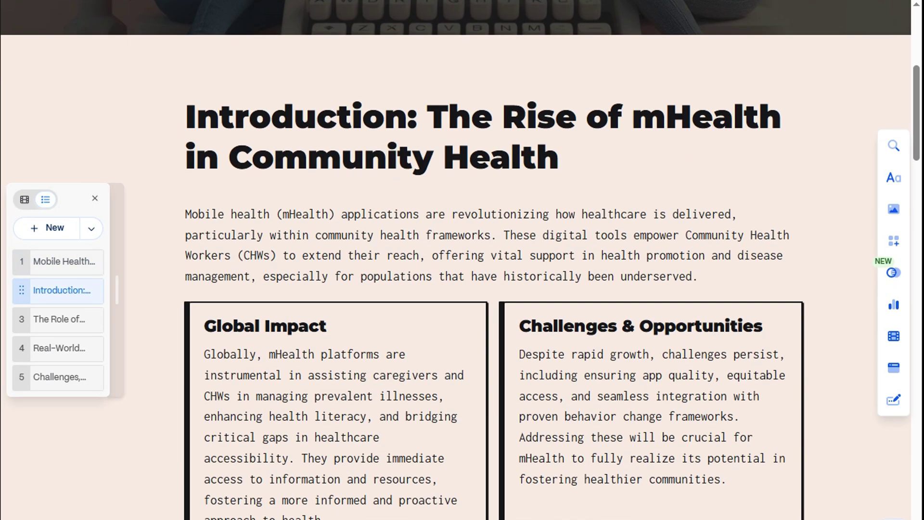
pyautogui.click(62, 319)
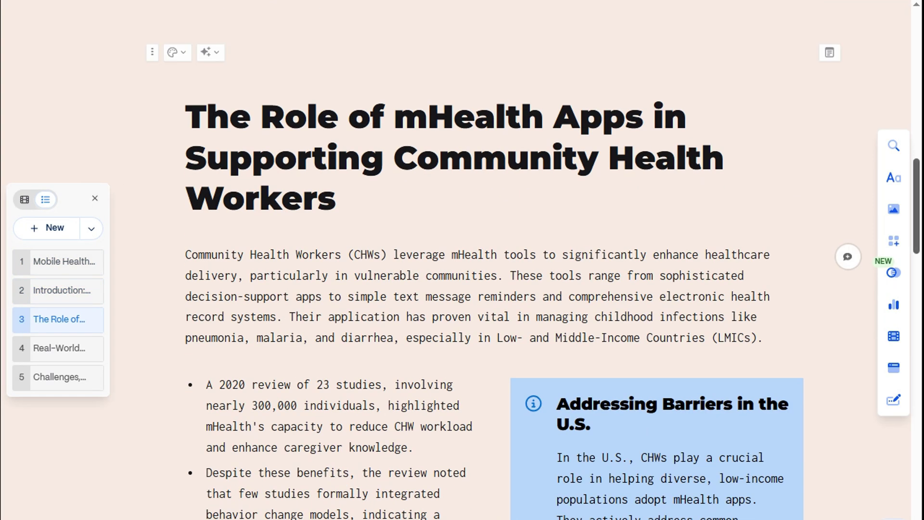
# - Have the AI summarize the "Addressing Barriers in the U.S." callout into toggles, keep the suggested version and expand the toggle
pyautogui.moveTo(917, 206); pyautogui.dragTo(917, 230)
pyautogui.moveTo(731, 495); pyautogui.dragTo(556, 254)
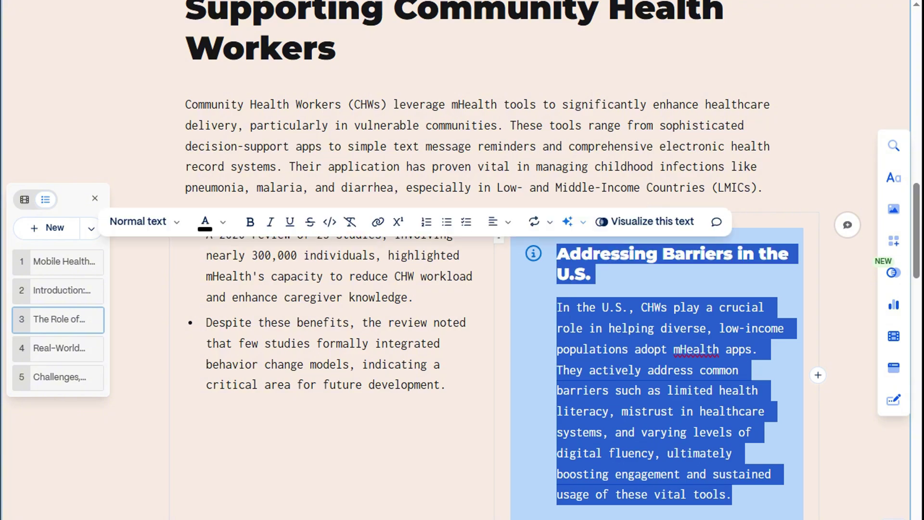
pyautogui.click(568, 221)
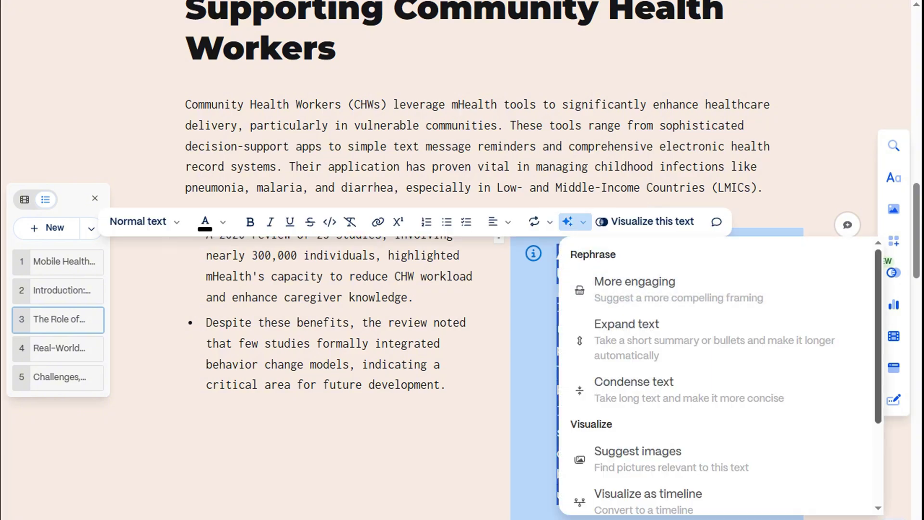
pyautogui.scroll(-3, 718, 376)
pyautogui.click(655, 487)
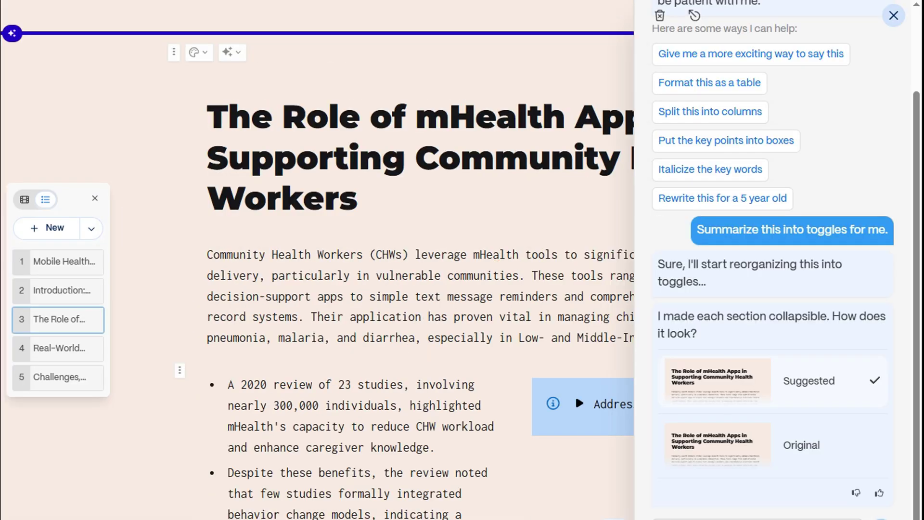
pyautogui.click(894, 15)
pyautogui.click(558, 404)
# - Generate a new AI card after the last card from the suggested prompt "Future trends" with the Magic template
pyautogui.scroll(-4, 558, 404)
pyautogui.scroll(-20, 462, 260)
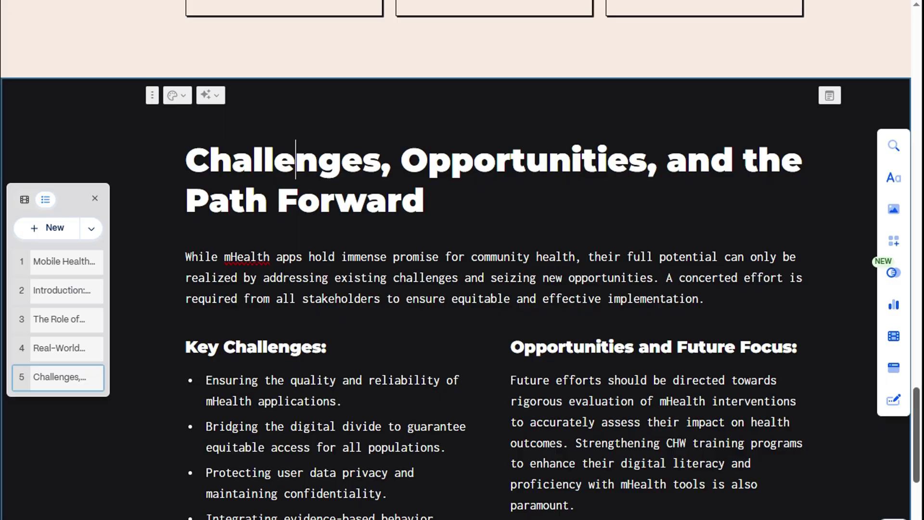
pyautogui.scroll(-10, 439, 260)
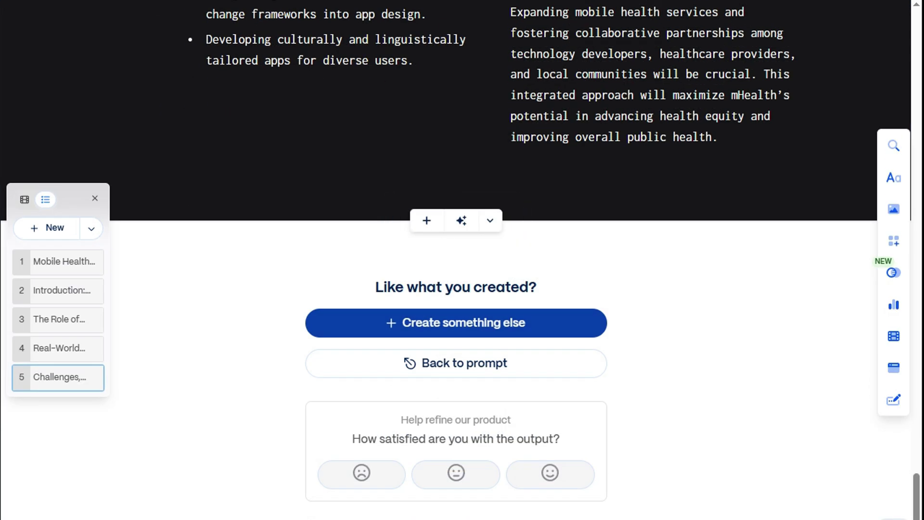
pyautogui.click(461, 221)
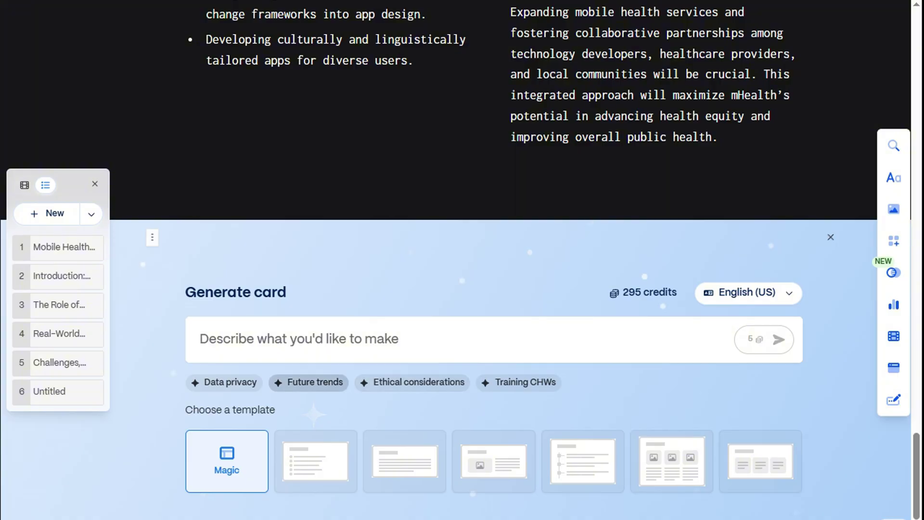
pyautogui.click(310, 381)
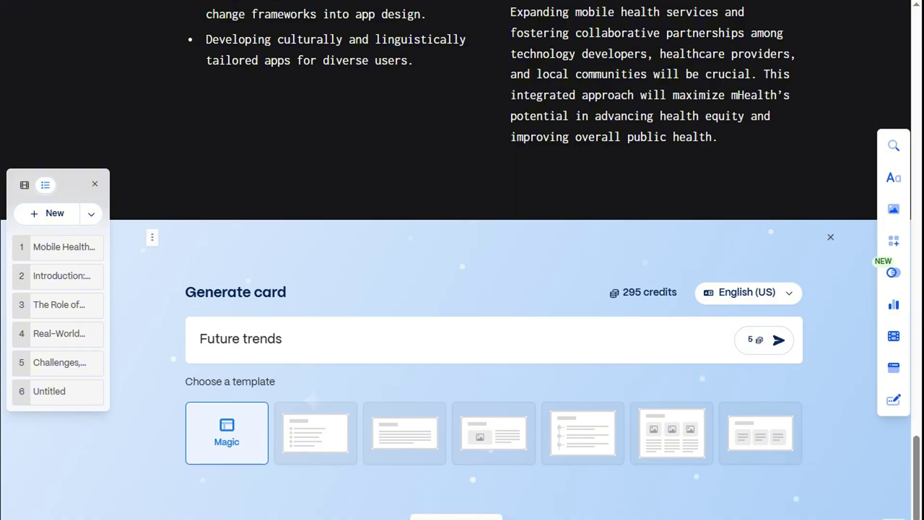
pyautogui.press('Return')
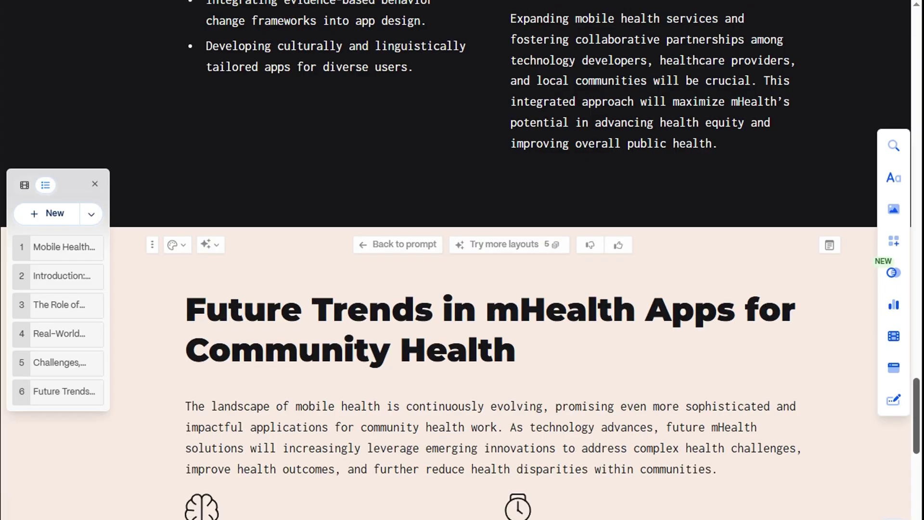
# - Change the layout of the four trend blocks on the Future Trends card to "Minimal timeline with boxes"
pyautogui.scroll(-10, 462, 260)
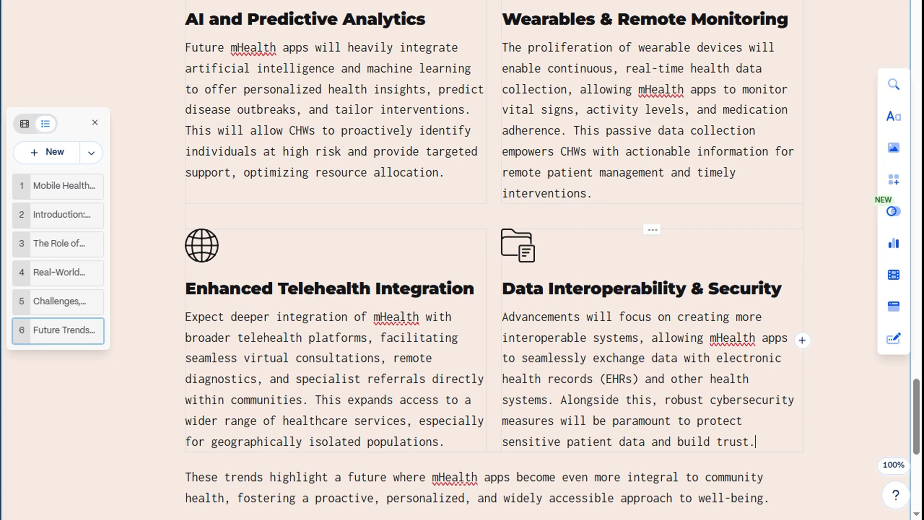
pyautogui.click(494, 215)
pyautogui.click(273, 472)
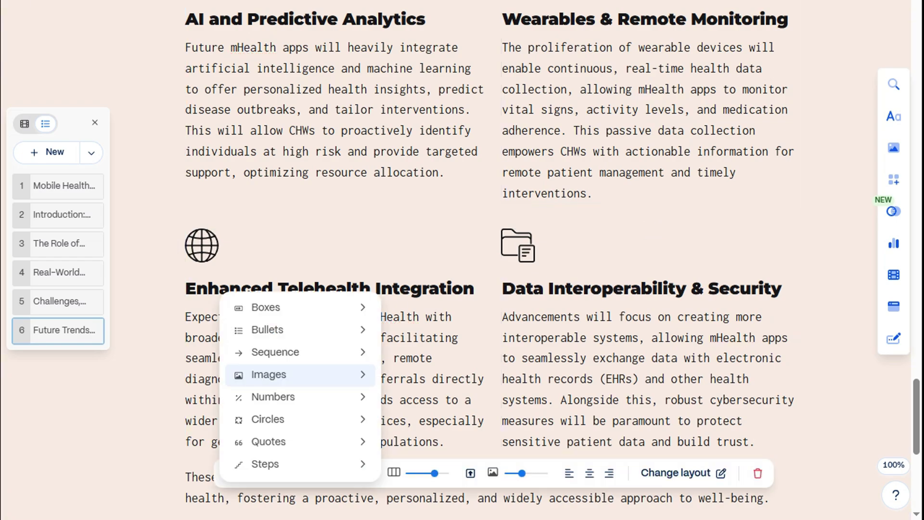
pyautogui.moveTo(298, 352)
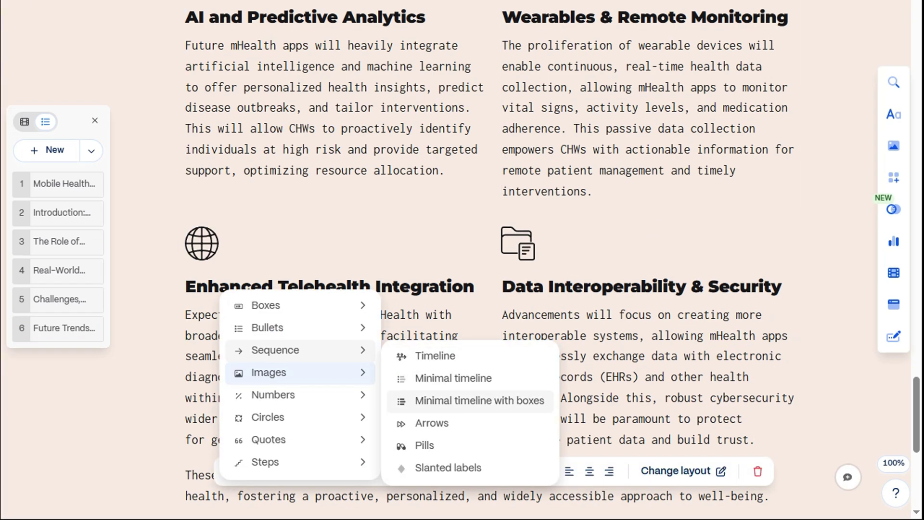
pyautogui.click(464, 402)
# - Hide the timeline's connector lines, make it one-sided and apply the grey-green theme color
pyautogui.scroll(-3, 493, 260)
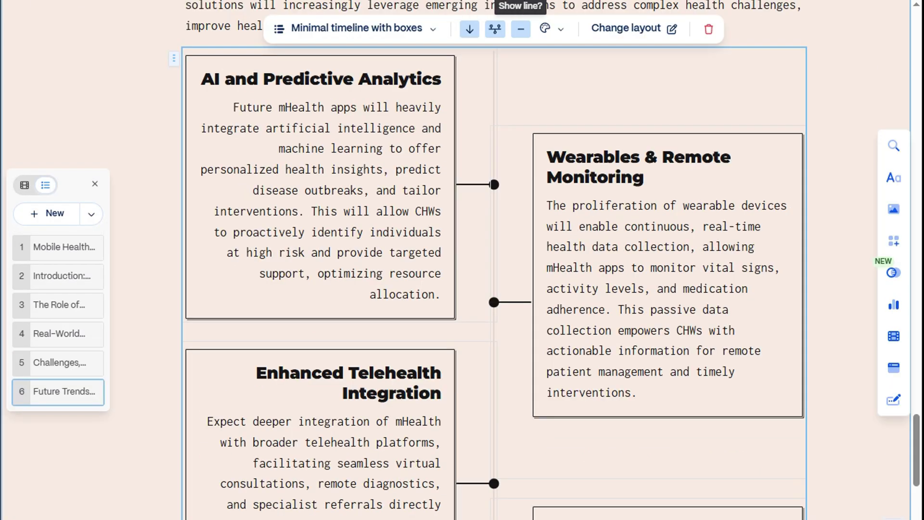
pyautogui.click(521, 29)
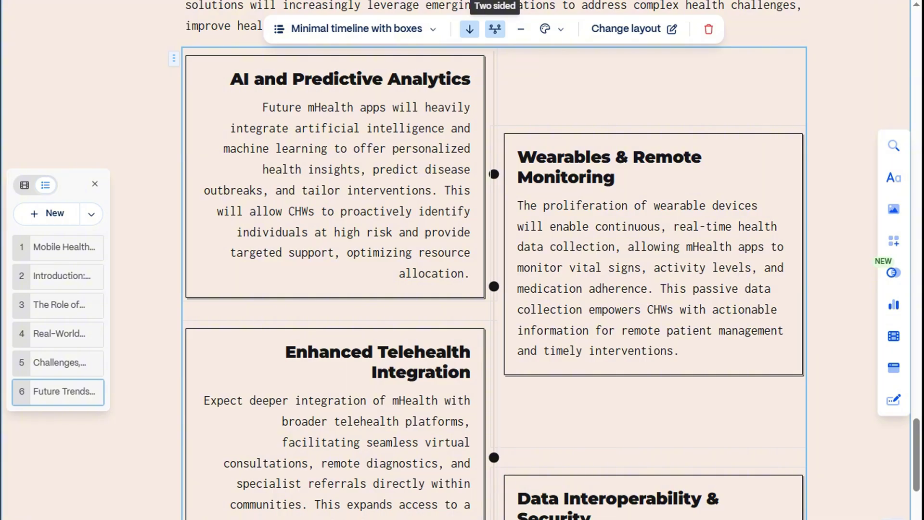
pyautogui.click(494, 29)
pyautogui.click(548, 29)
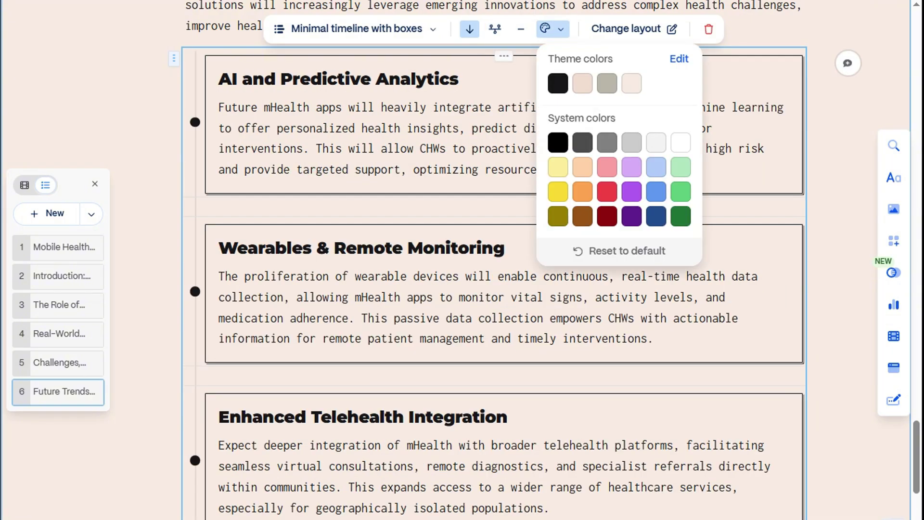
pyautogui.click(607, 83)
pyautogui.scroll(-10, 481, 260)
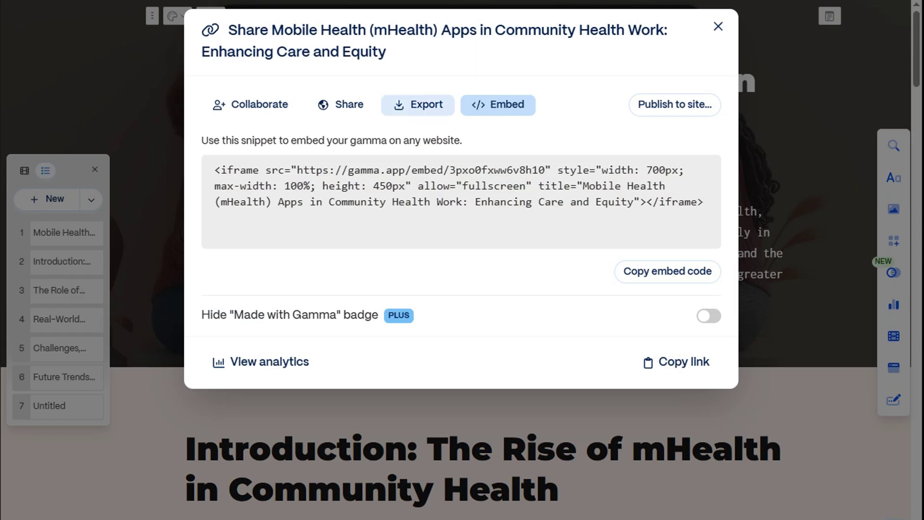
# - Review the document's export, link sharing, collaboration and site publishing options, leaving it unpublished
pyautogui.click(418, 105)
pyautogui.click(336, 105)
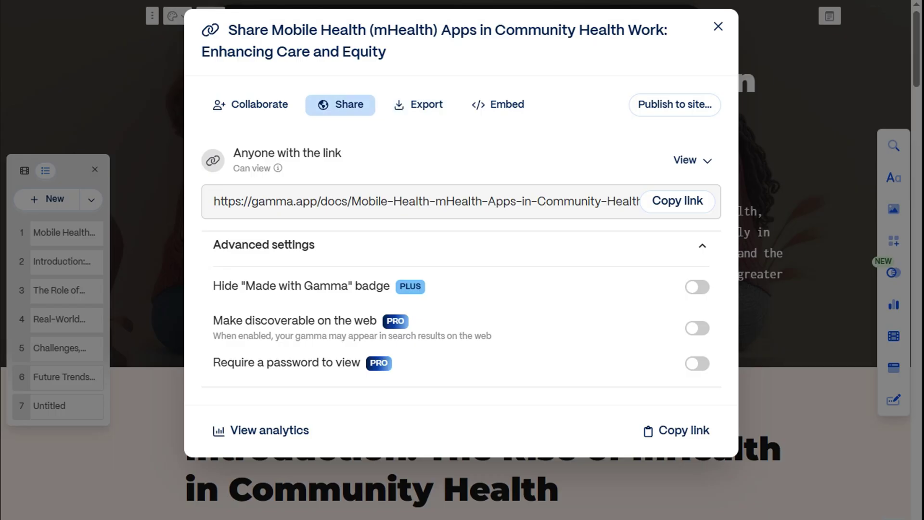
pyautogui.click(250, 105)
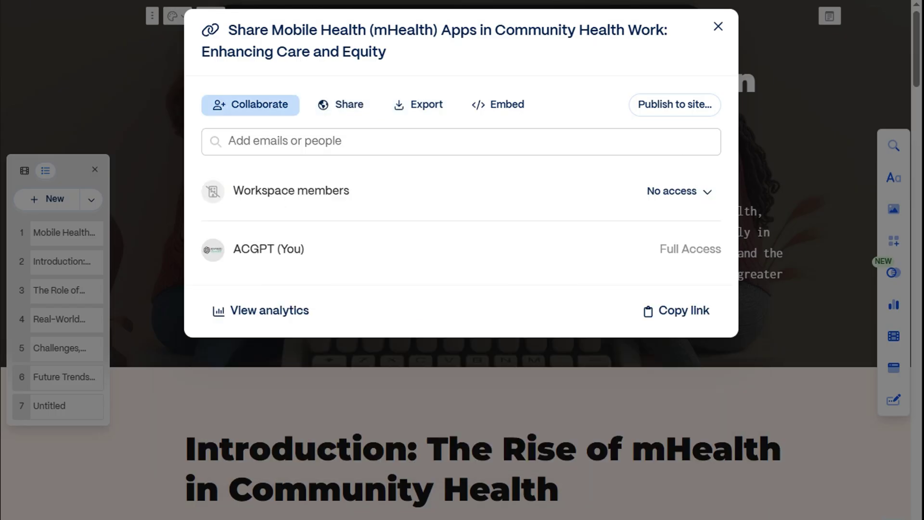
pyautogui.click(675, 104)
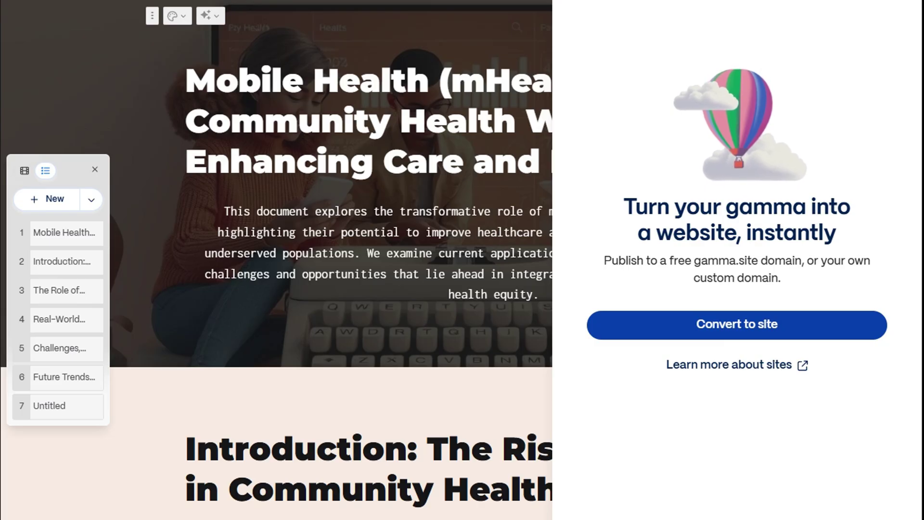
pyautogui.press('Escape')
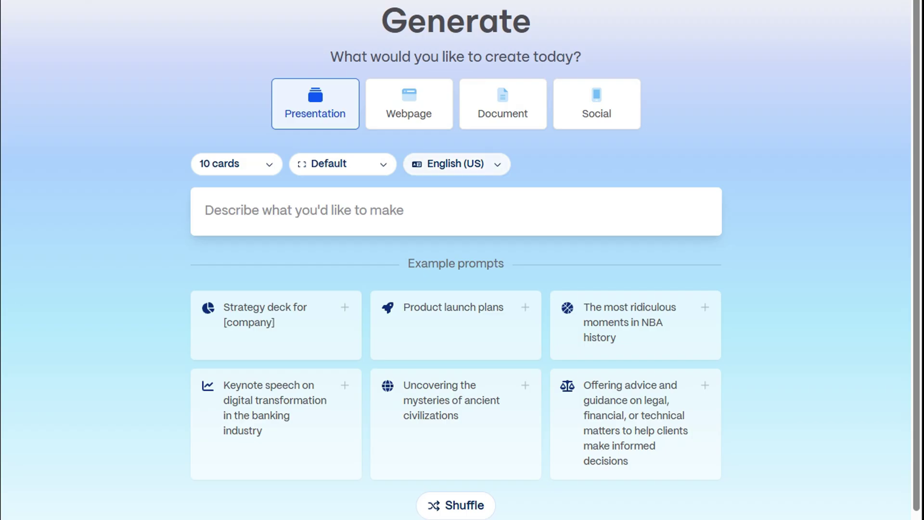
# - Generate an outline for a 3-card webpage on "Mobile Health (mHealth) Apps in Community Health Work"
pyautogui.click(409, 103)
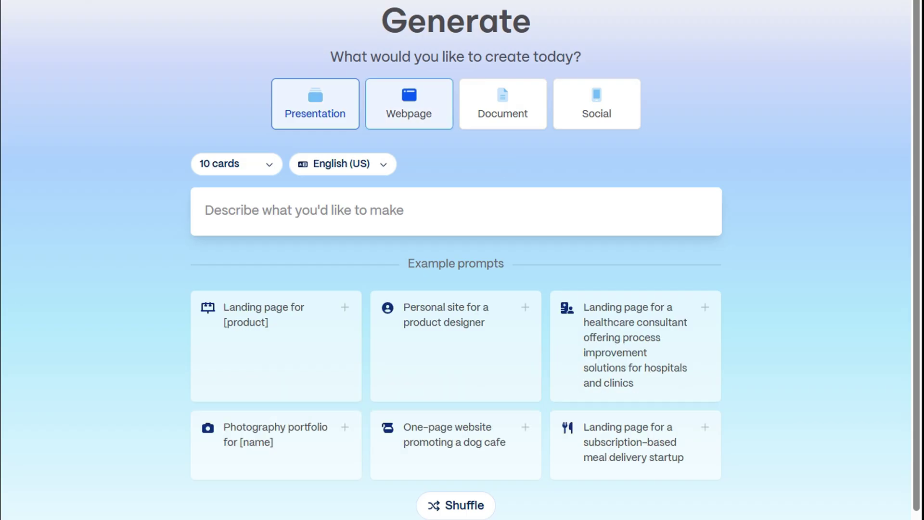
pyautogui.click(206, 211)
pyautogui.write('Mobile Health (mHealth) Apps in Community Health Work')
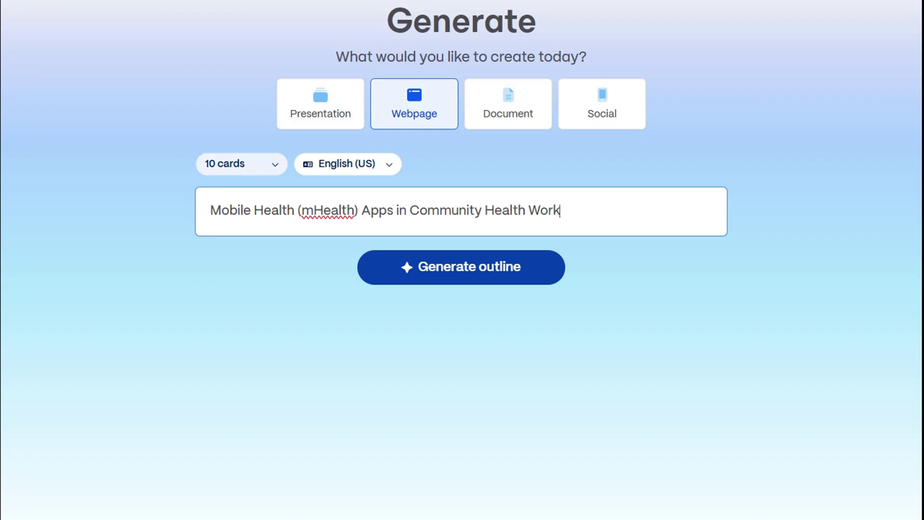
pyautogui.click(241, 163)
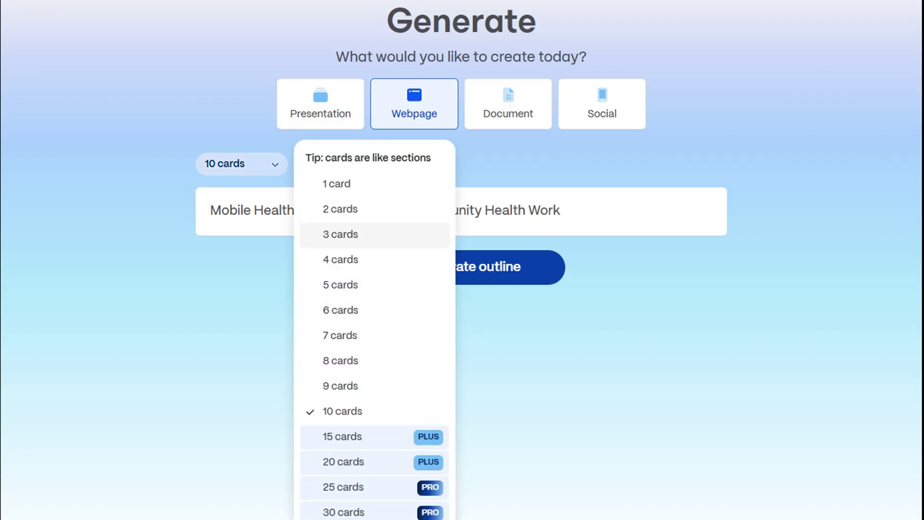
pyautogui.click(341, 234)
pyautogui.click(461, 267)
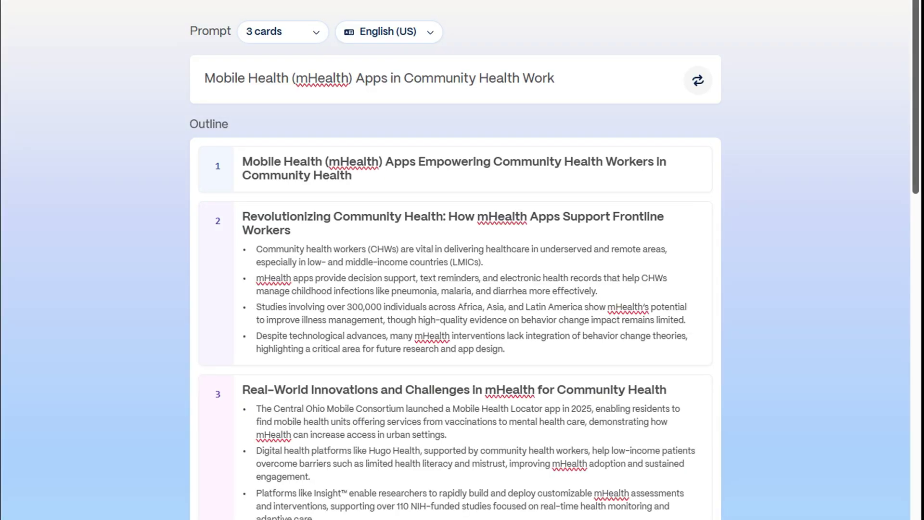
pyautogui.scroll(-14, 455, 260)
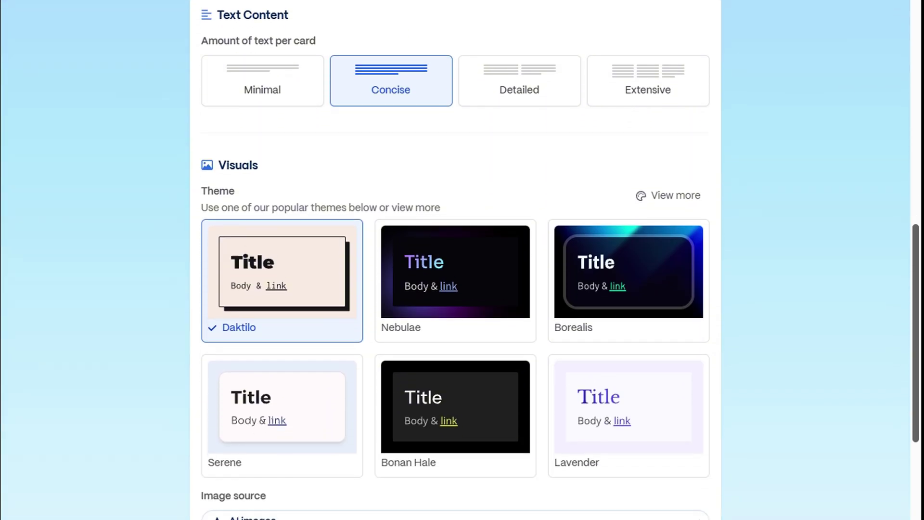
# - Set the text amount to Detailed and the image art style to Photorealistic, and generate the 3-card webpage
pyautogui.click(520, 77)
pyautogui.scroll(-6, 520, 77)
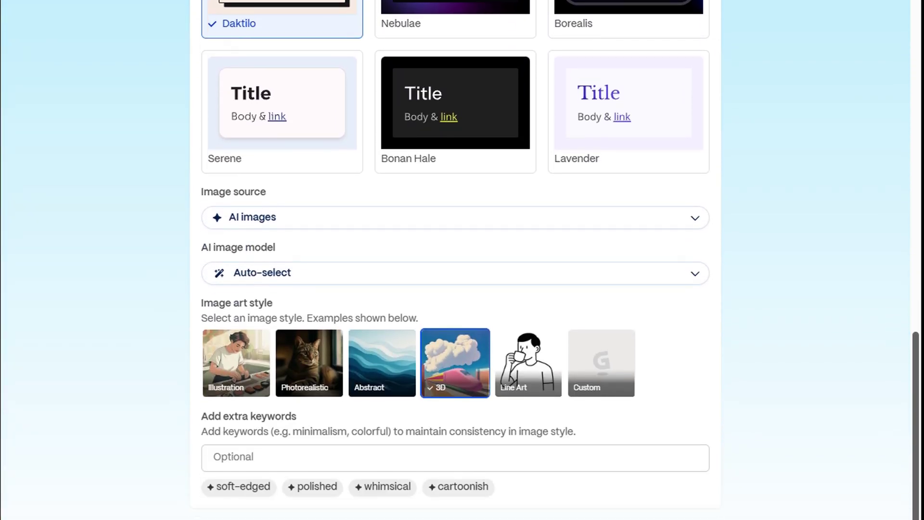
pyautogui.click(309, 363)
pyautogui.scroll(-3, 309, 363)
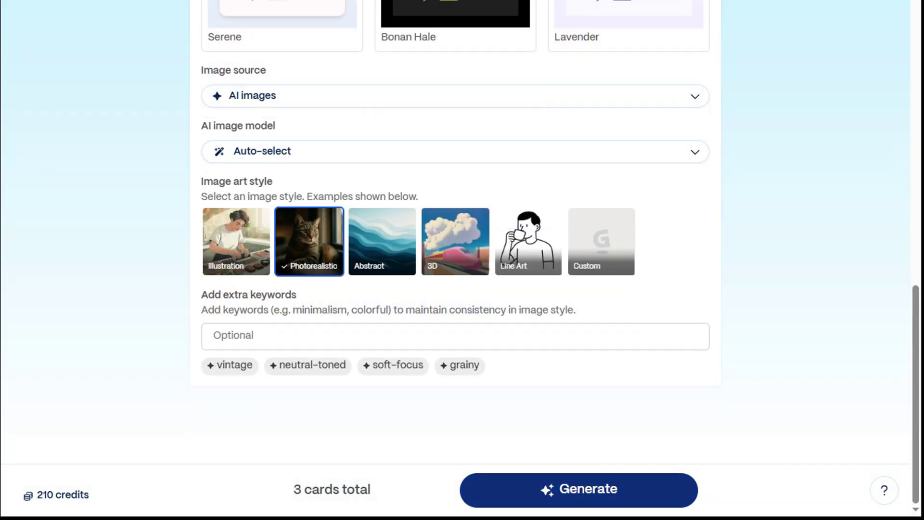
pyautogui.click(579, 490)
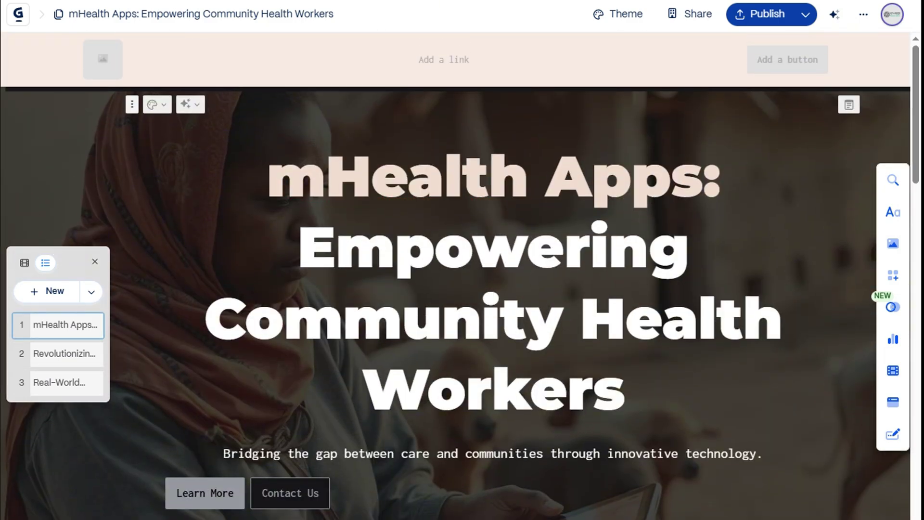
# - Generate a square Illustration-style AI logo for the site header, showing a community health worker caring for a patient in a rural, underserved area
pyautogui.click(102, 60)
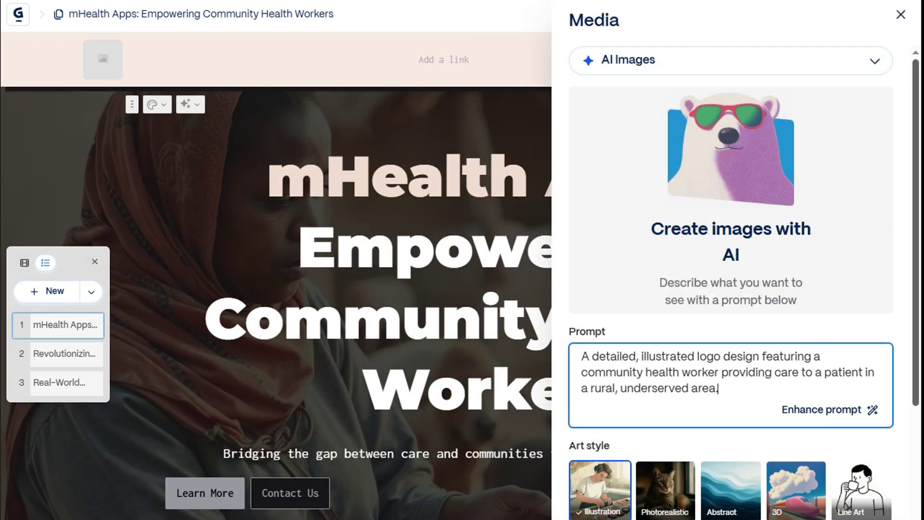
pyautogui.moveTo(915, 231); pyautogui.dragTo(915, 429)
pyautogui.click(648, 324)
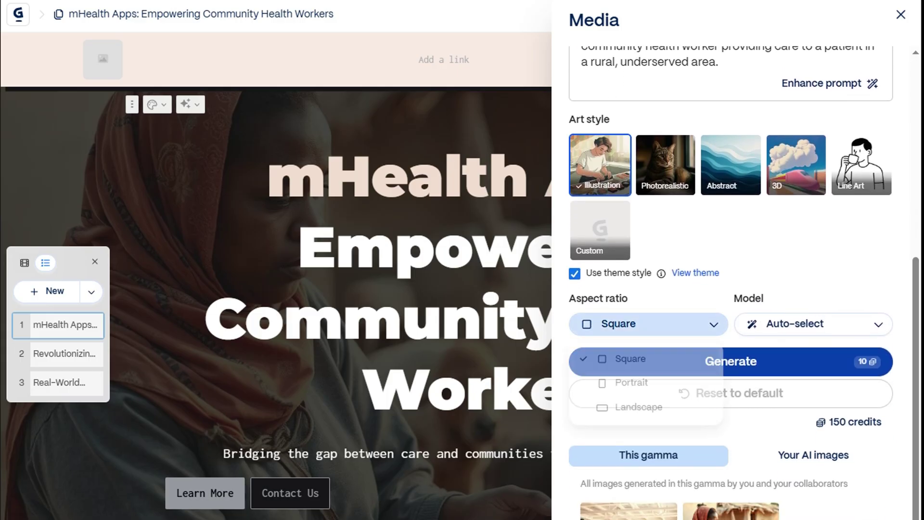
pyautogui.click(813, 323)
pyautogui.press('Escape')
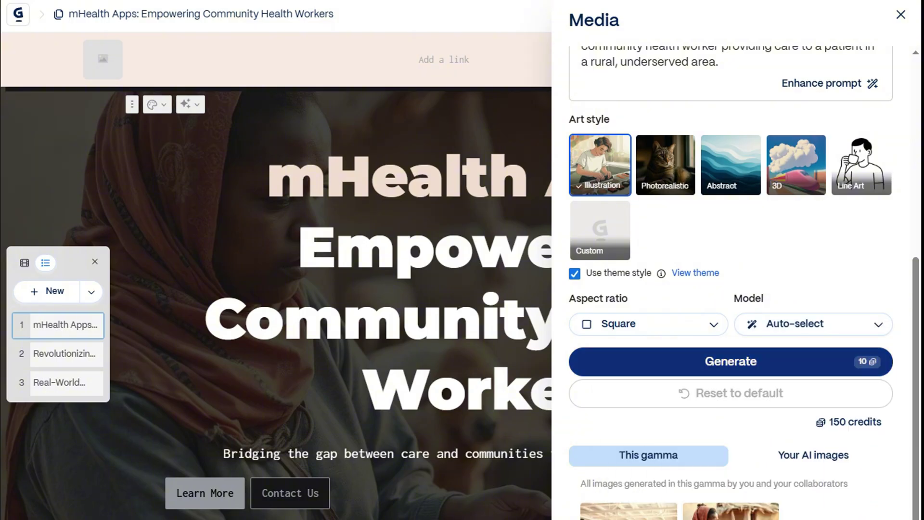
pyautogui.click(730, 361)
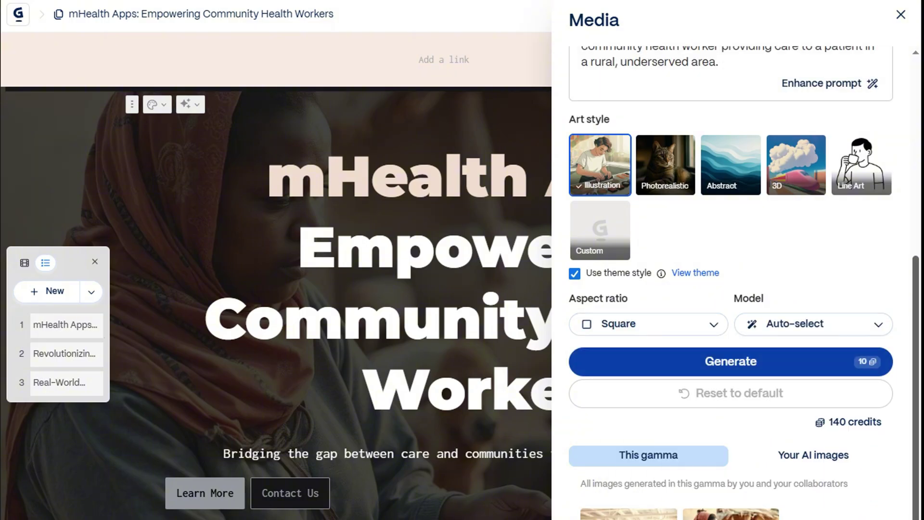
pyautogui.scroll(-2, 731, 289)
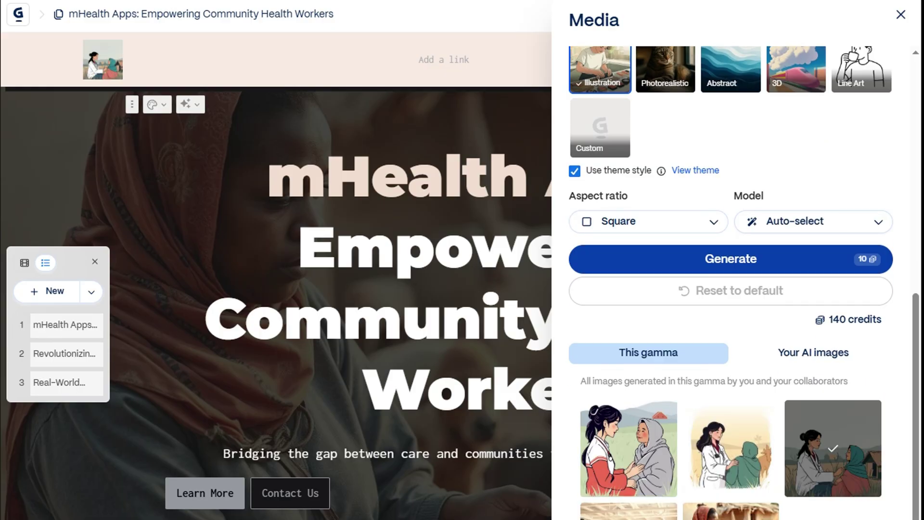
pyautogui.scroll(8, 730, 289)
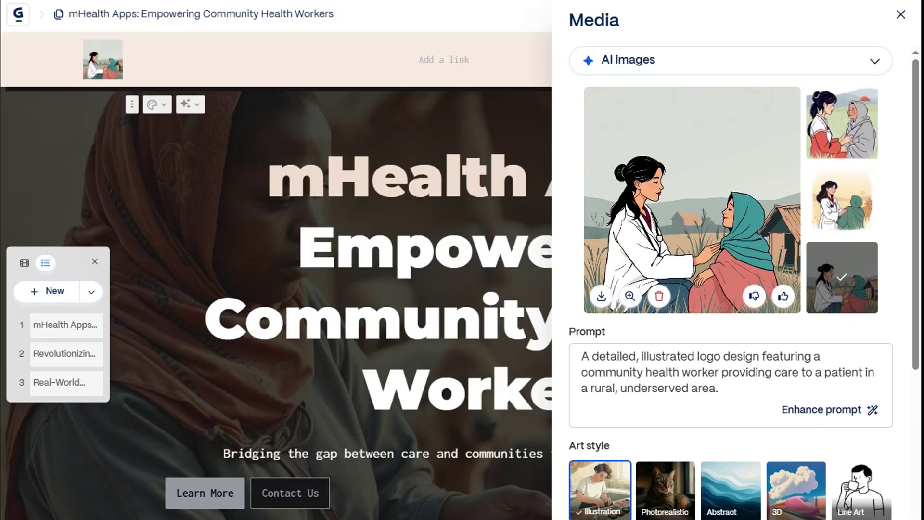
# - Replace the header logo with the uploaded image "Advanced ChatGPT Channel Logo.jpg"
pyautogui.click(730, 61)
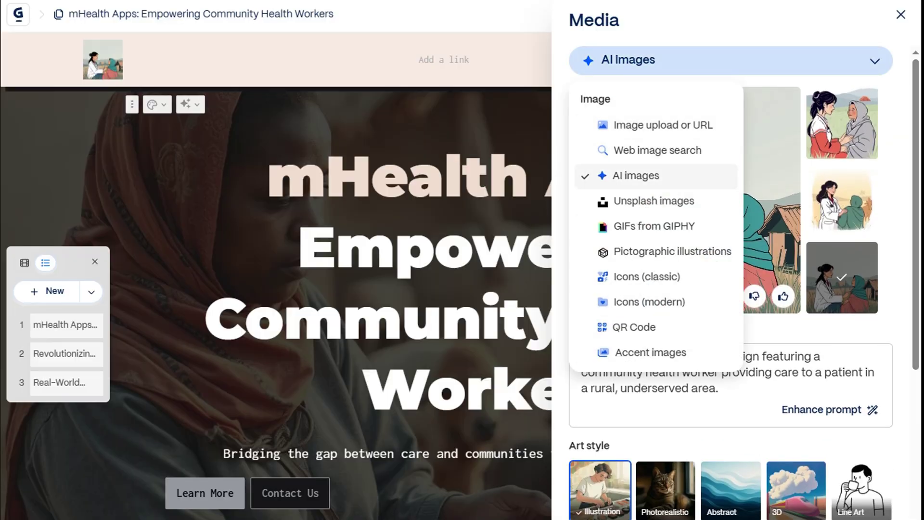
pyautogui.click(656, 126)
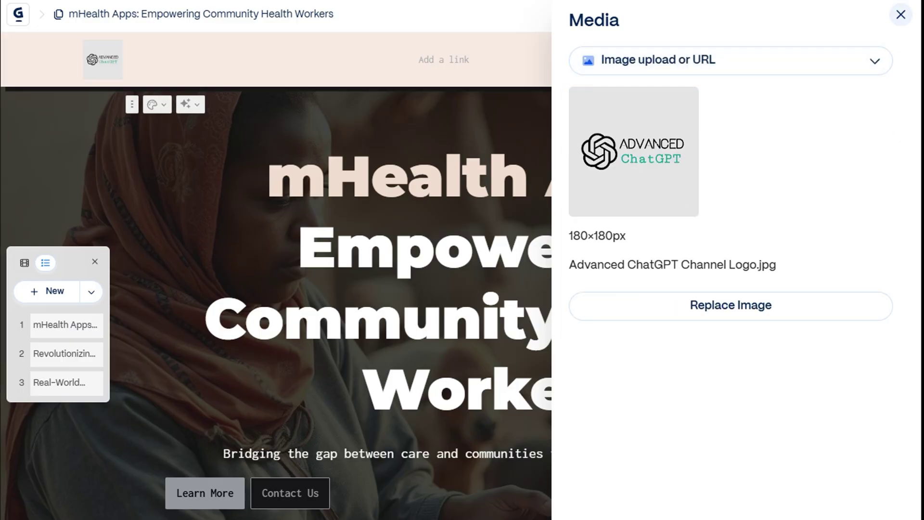
pyautogui.click(115, 78)
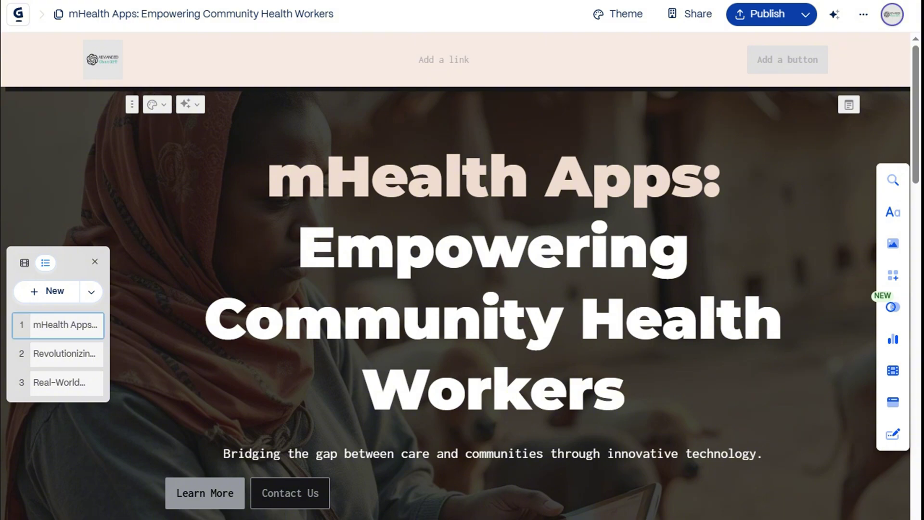
# - Review the Dark, Light, Professional and Colorful standard themes and the option to import a theme from a file
pyautogui.click(619, 14)
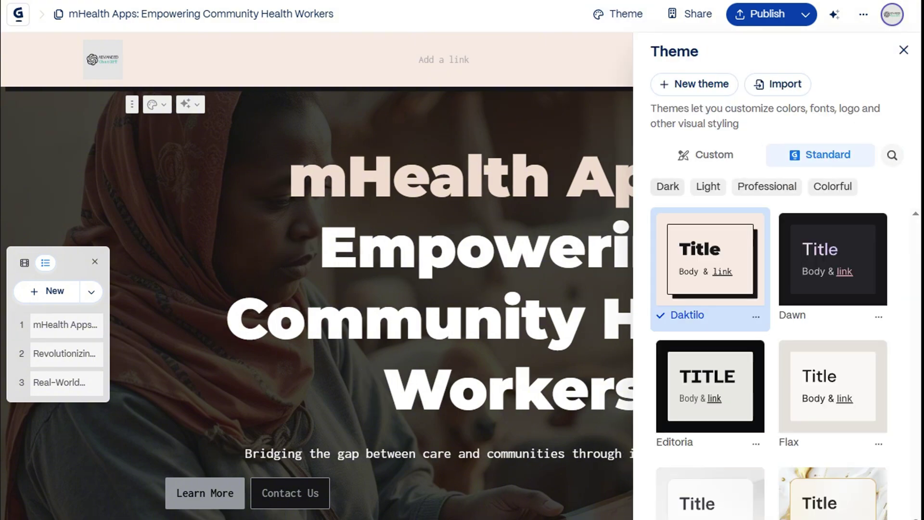
pyautogui.click(668, 186)
pyautogui.click(708, 187)
pyautogui.click(766, 186)
pyautogui.click(833, 186)
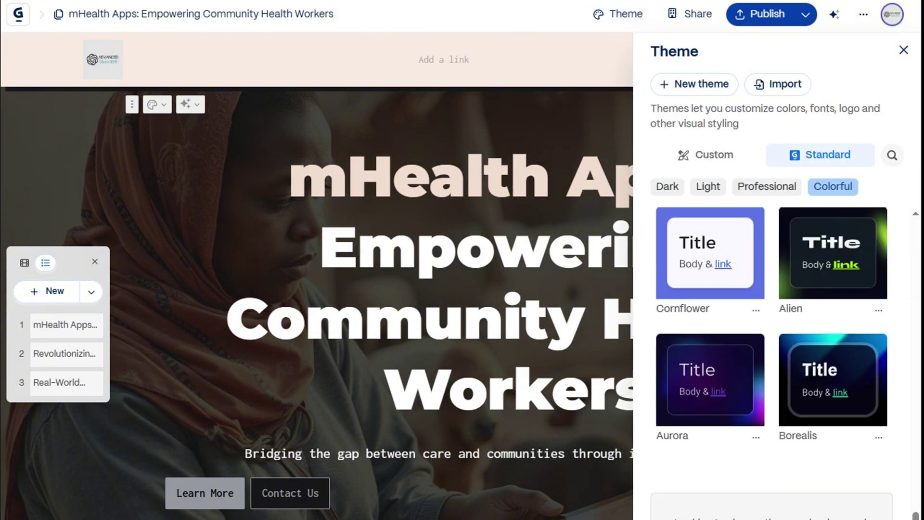
pyautogui.click(832, 186)
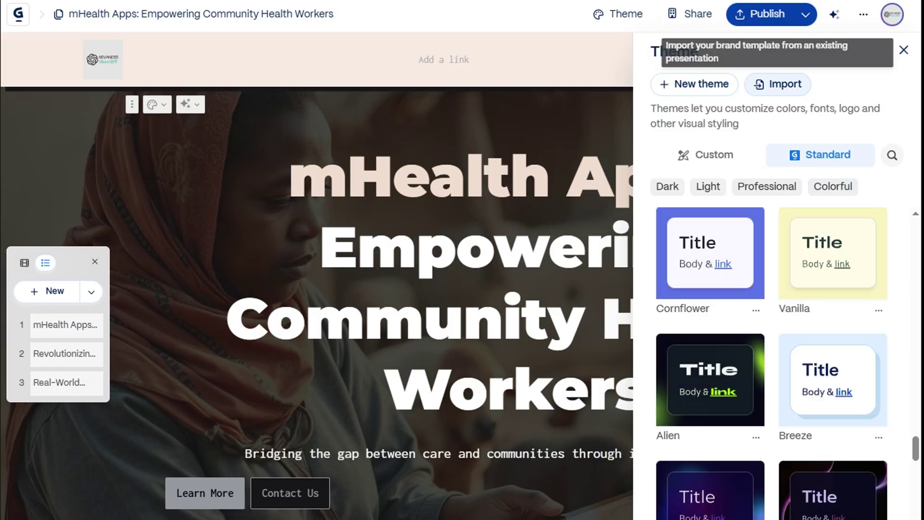
pyautogui.click(777, 84)
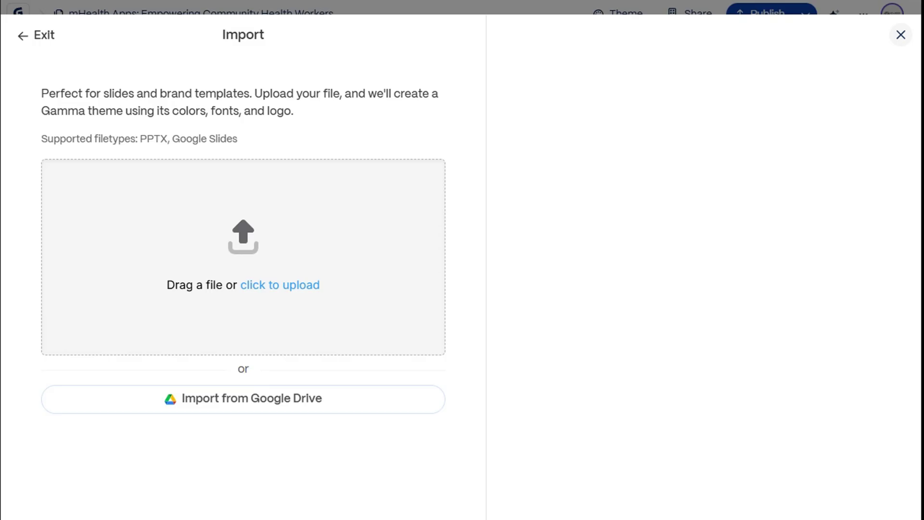
pyautogui.press('Escape')
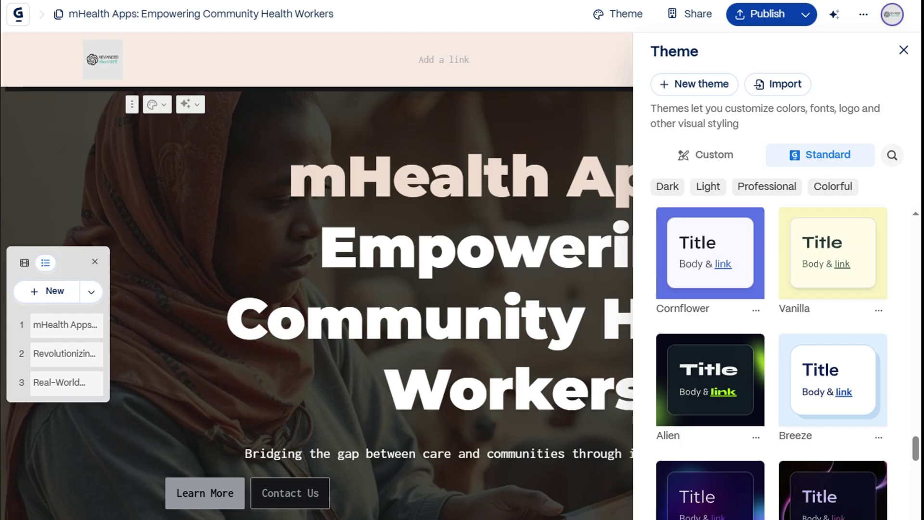
# - Start building a new theme with the curated Neutral palette of sage-green background, cream card and orange accent
pyautogui.click(695, 84)
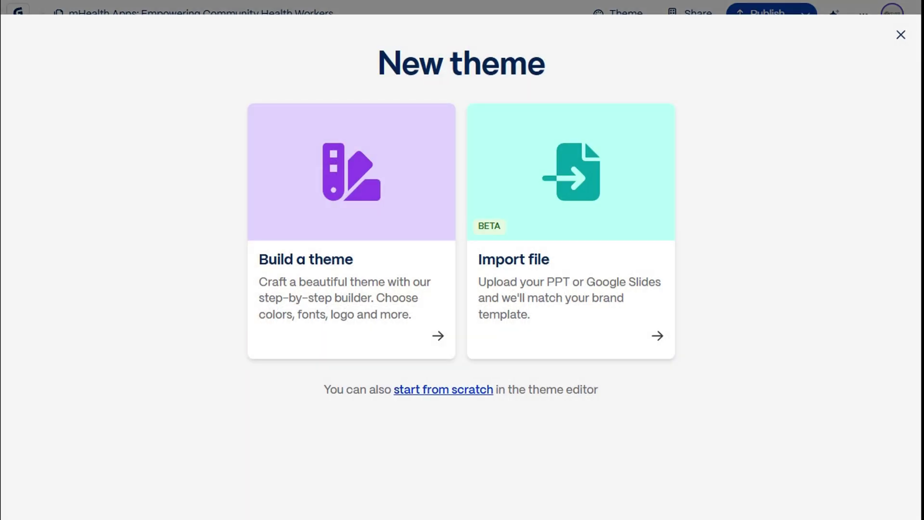
pyautogui.click(351, 279)
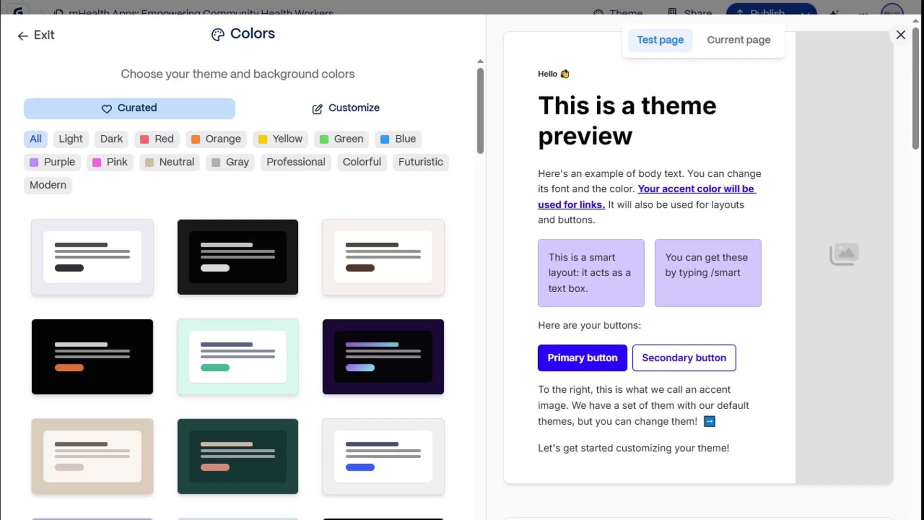
pyautogui.click(169, 162)
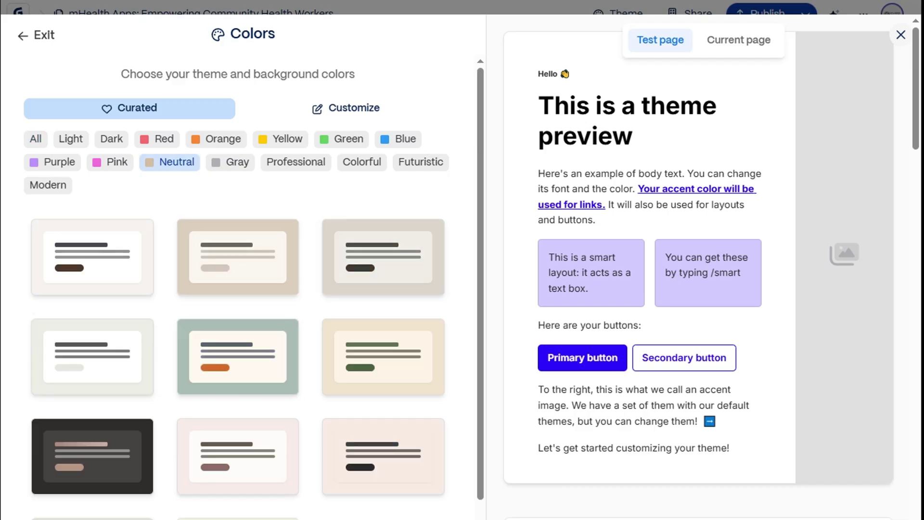
pyautogui.click(238, 357)
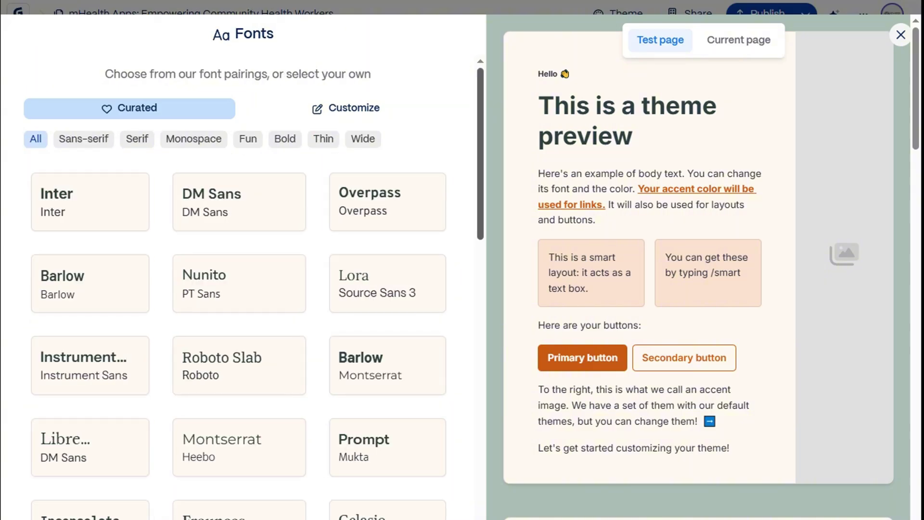
# - Give the new theme the Tomorrow font pairing and the Capsule design, and apply it to the page as "ACGPT"
pyautogui.click(248, 138)
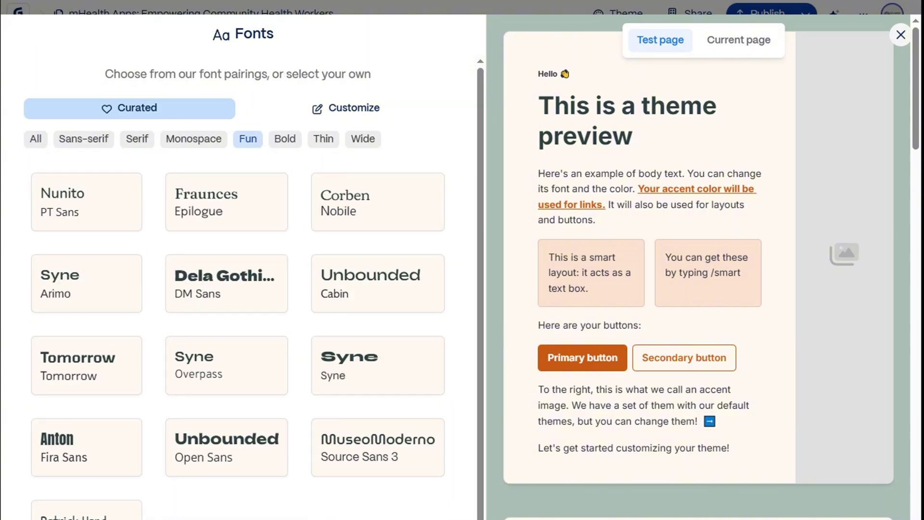
pyautogui.click(86, 365)
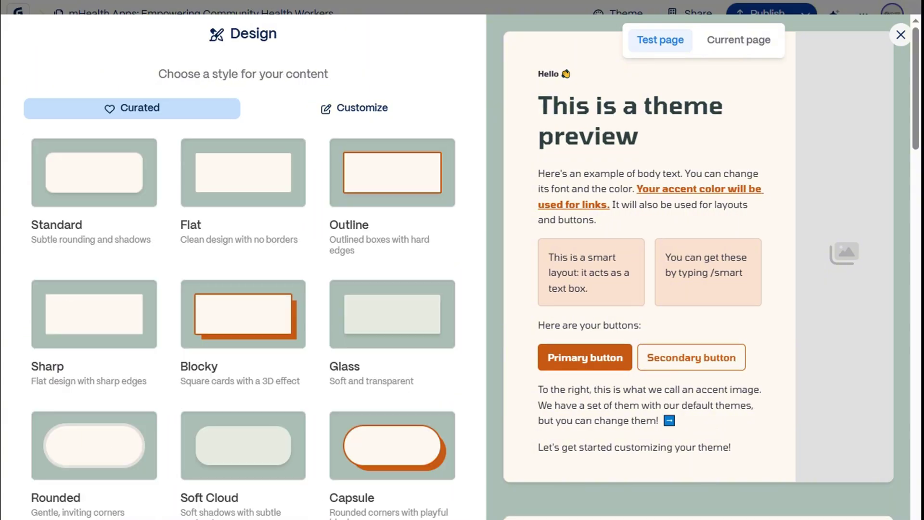
pyautogui.click(94, 193)
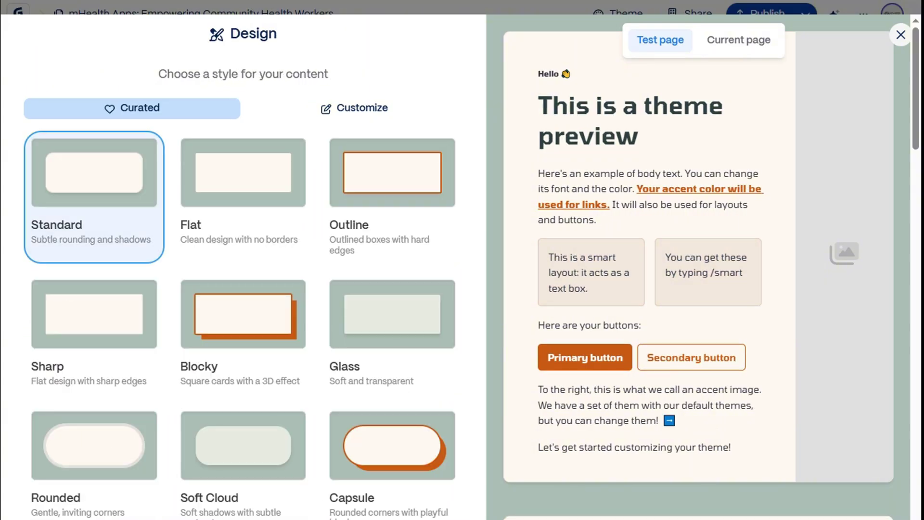
pyautogui.click(242, 332)
pyautogui.click(392, 448)
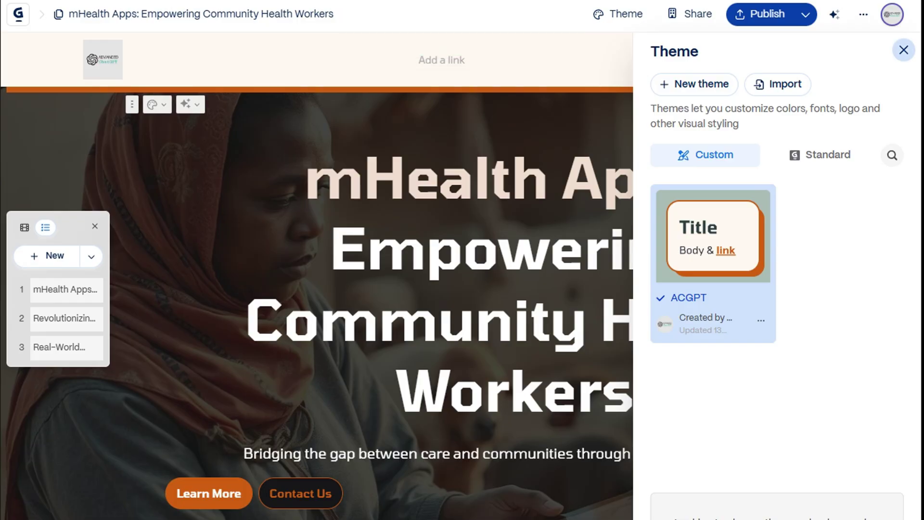
pyautogui.press('Escape')
# - Add a card with two buttons after the last card, title it "Contact Us" and check the buttons' link and style options
pyautogui.scroll(-6, 455, 275)
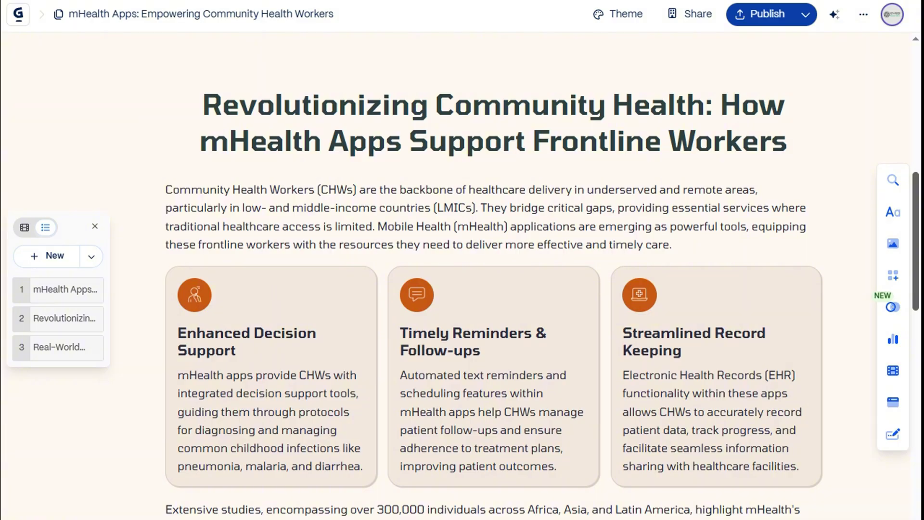
pyautogui.scroll(-13, 493, 276)
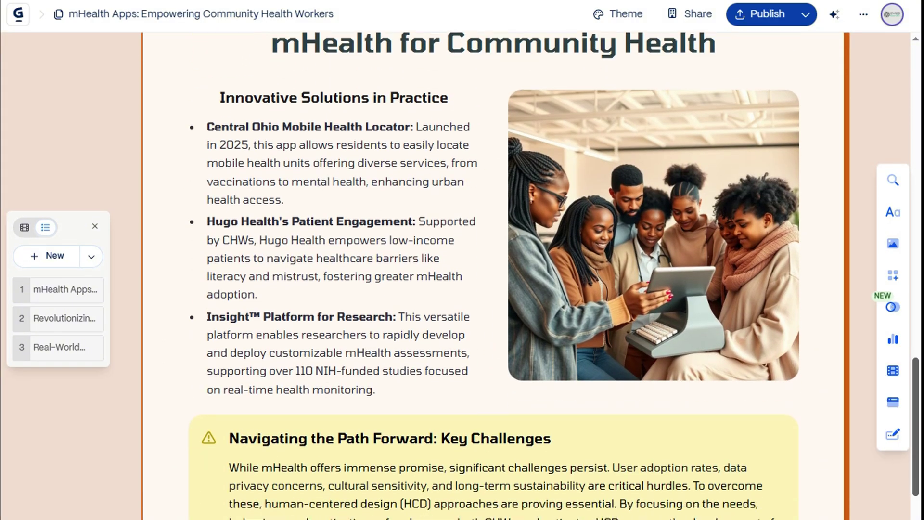
pyautogui.scroll(-9, 465, 255)
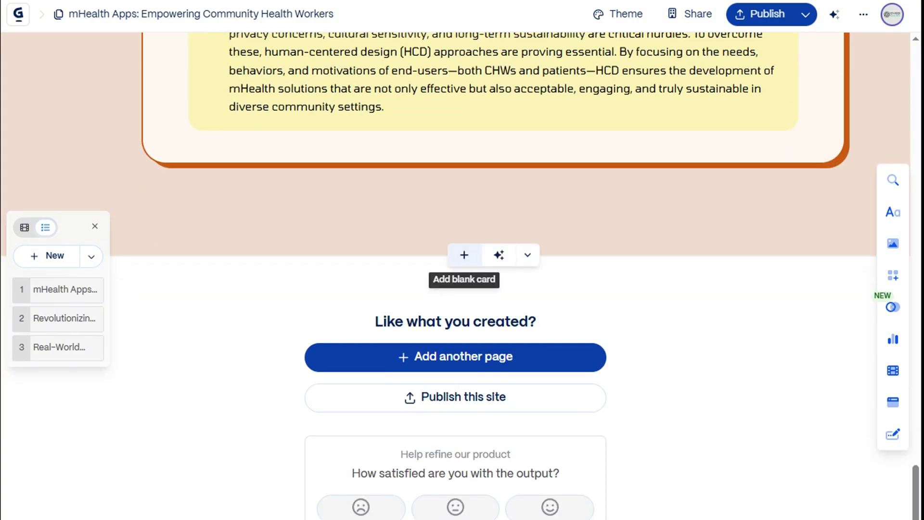
pyautogui.click(465, 255)
pyautogui.click(533, 444)
pyautogui.scroll(-5, 533, 444)
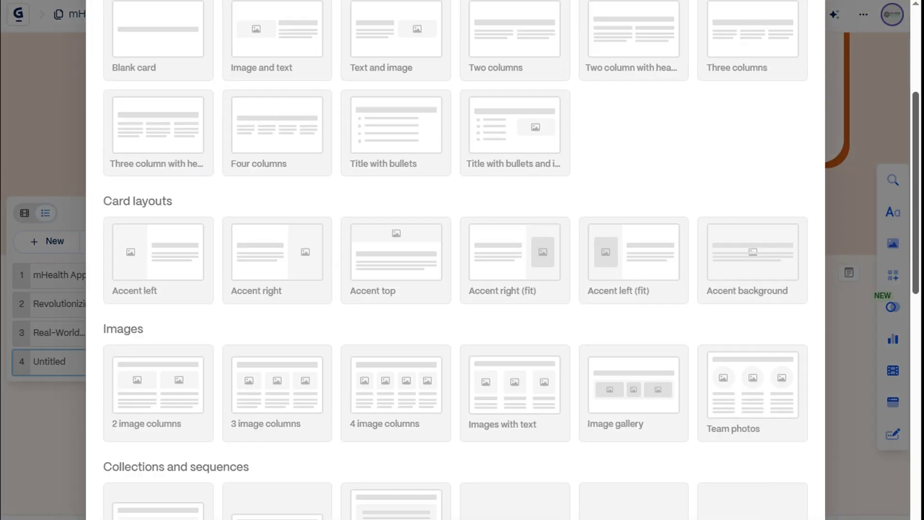
pyautogui.scroll(-10, 455, 260)
pyautogui.press('Escape')
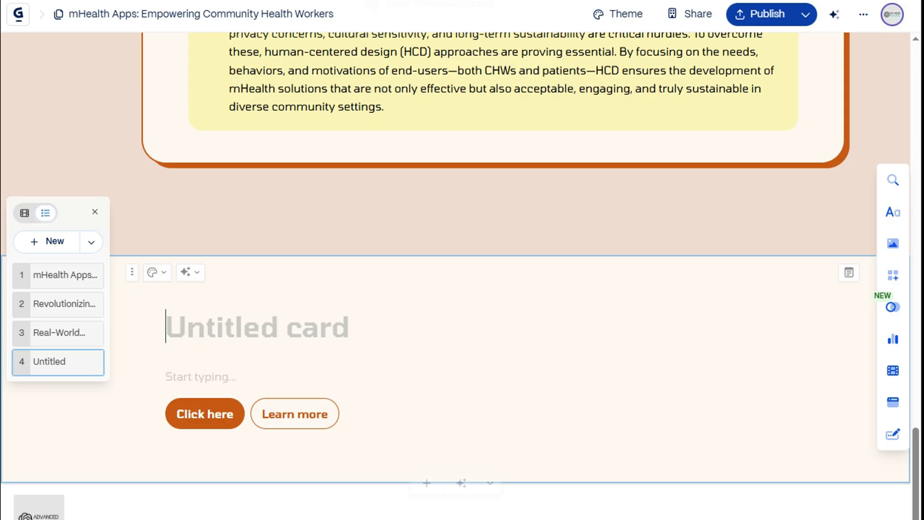
pyautogui.write('Contact Us')
pyautogui.click(205, 413)
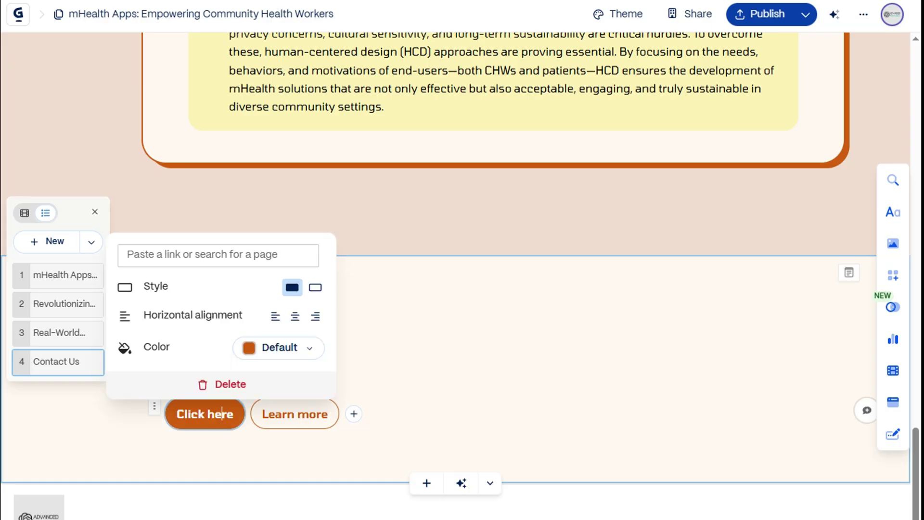
pyautogui.click(295, 413)
# - Publish the site to its gamma.site address and look through the live page down to the Contact Us section
pyautogui.click(805, 15)
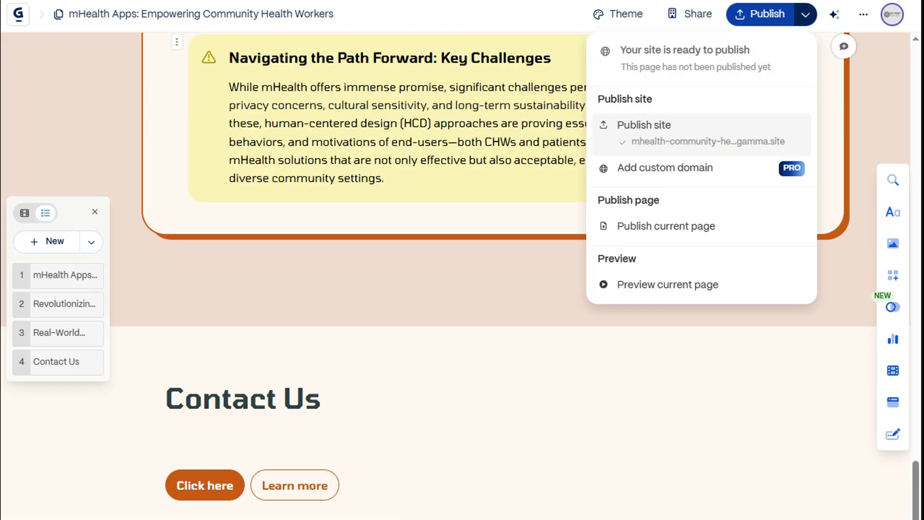
pyautogui.click(701, 134)
pyautogui.click(563, 25)
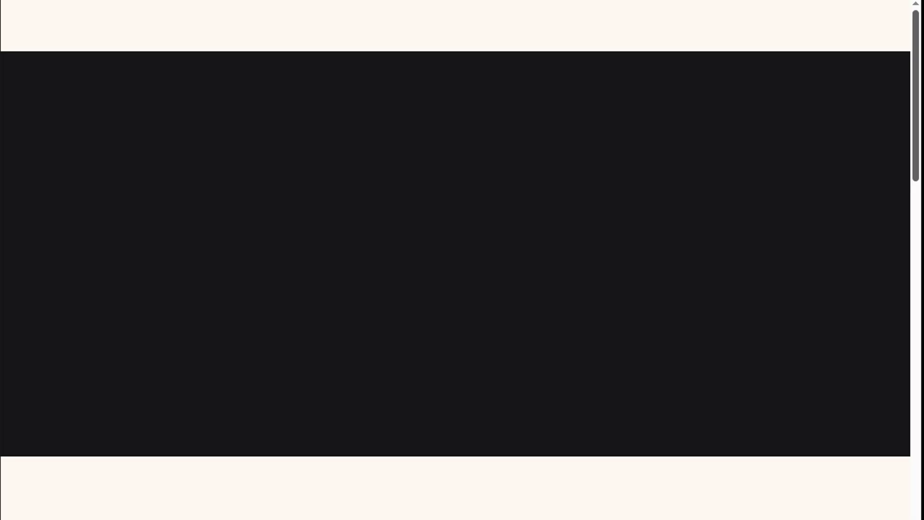
pyautogui.scroll(-20, 462, 260)
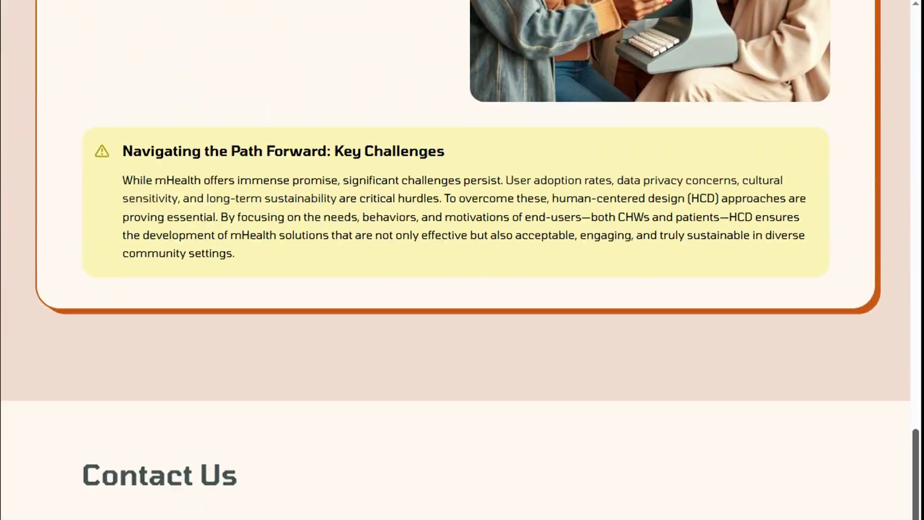
pyautogui.scroll(-2, 462, 260)
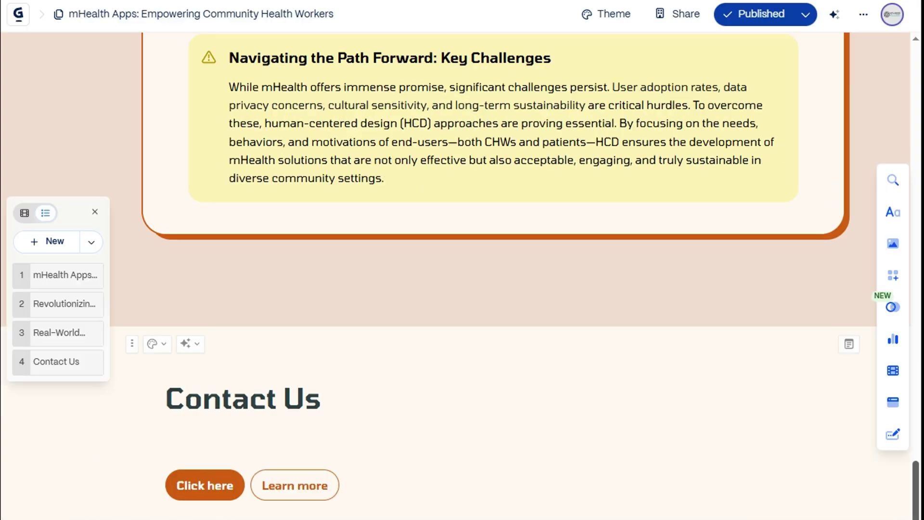
# - Open the published site's settings, upload the Advanced ChatGPT logo as favicon and check the navigation bar options
pyautogui.click(862, 14)
pyautogui.click(709, 390)
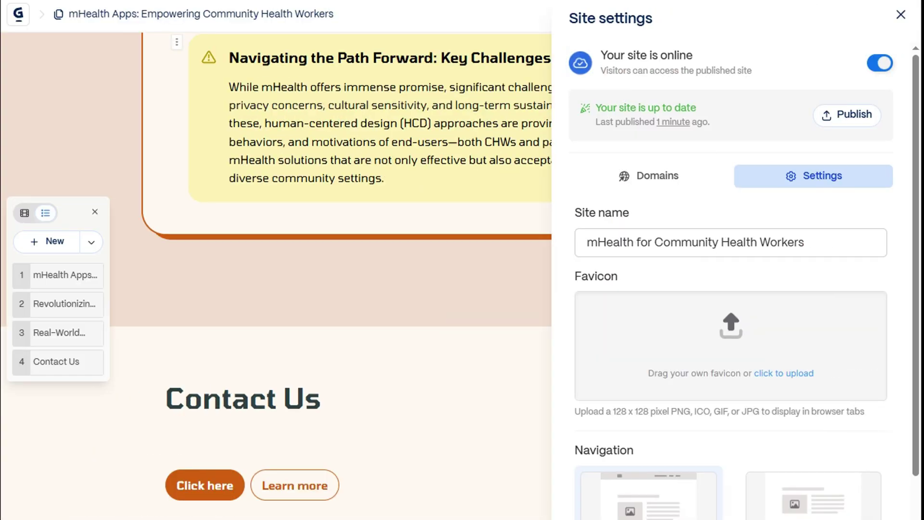
pyautogui.scroll(-1, 731, 279)
pyautogui.scroll(-3, 731, 279)
pyautogui.scroll(4, 732, 279)
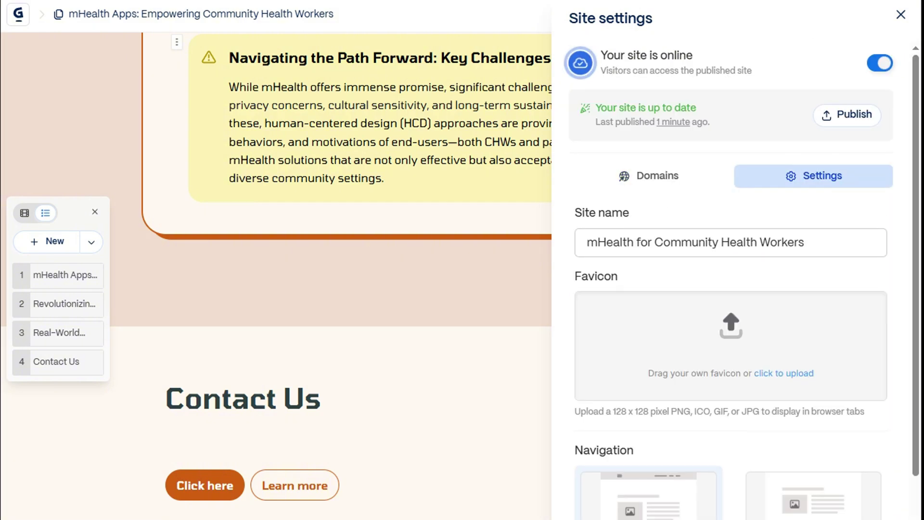
pyautogui.scroll(-4, 731, 279)
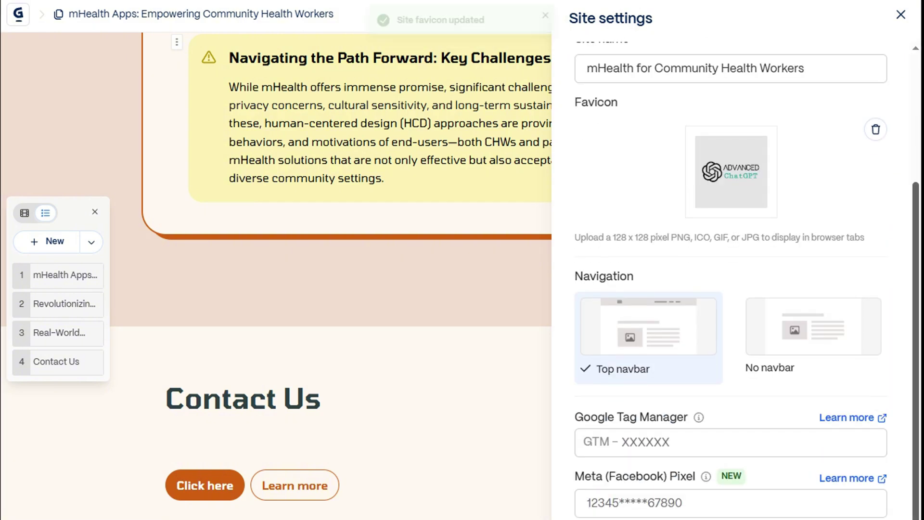
# - Check the Google Tag Manager and Meta Pixel tracking fields and the switch that keeps the site online
pyautogui.click(731, 442)
pyautogui.click(731, 503)
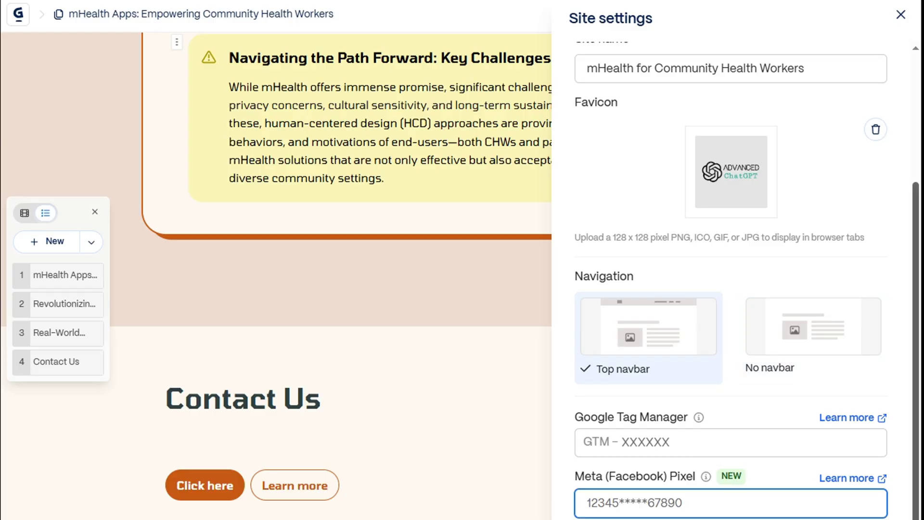
pyautogui.moveTo(916, 289); pyautogui.dragTo(916, 162)
pyautogui.click(880, 63)
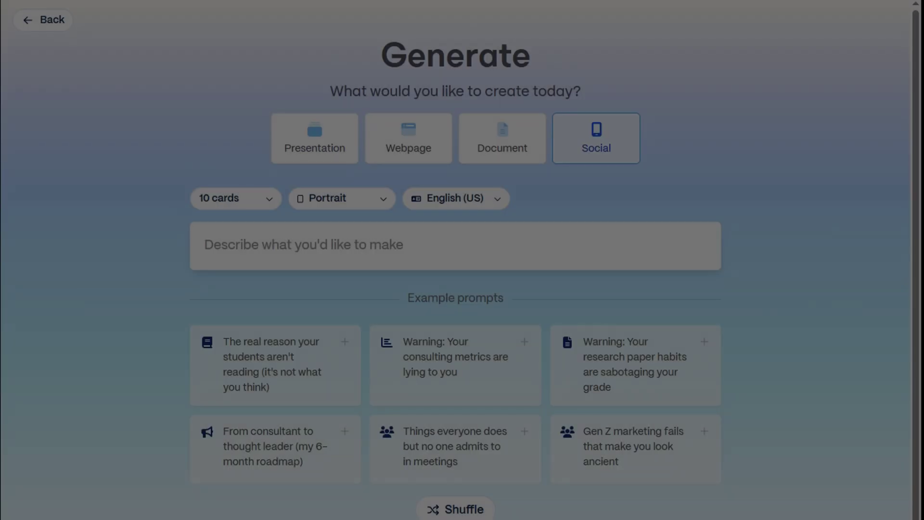
# - Generate an outline for a 5-card portrait social post on "Mobile Health (mHealth) Apps for Community Health Work"
pyautogui.write('Mobile Health')
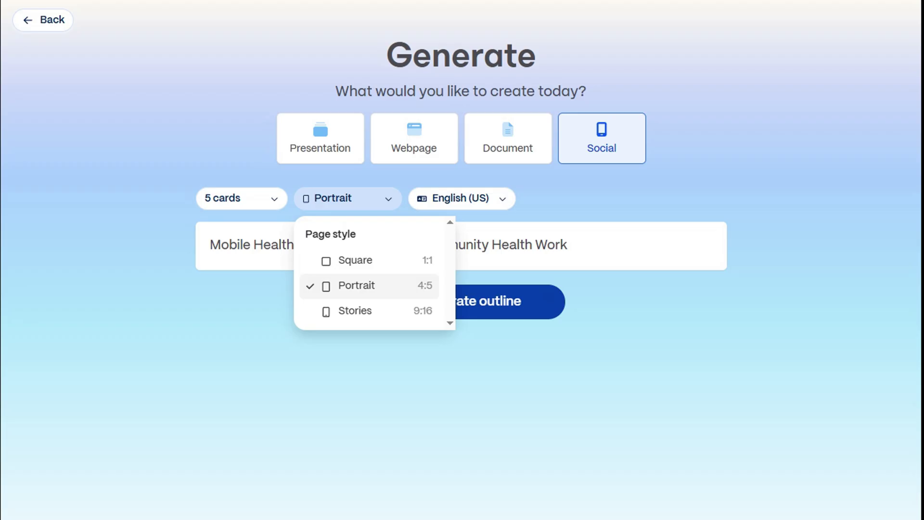
pyautogui.click(368, 286)
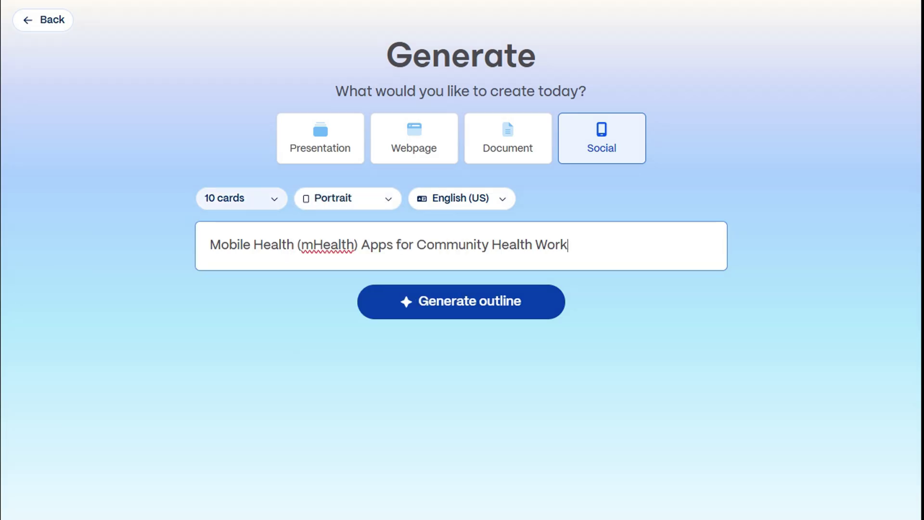
pyautogui.click(241, 198)
pyautogui.click(341, 319)
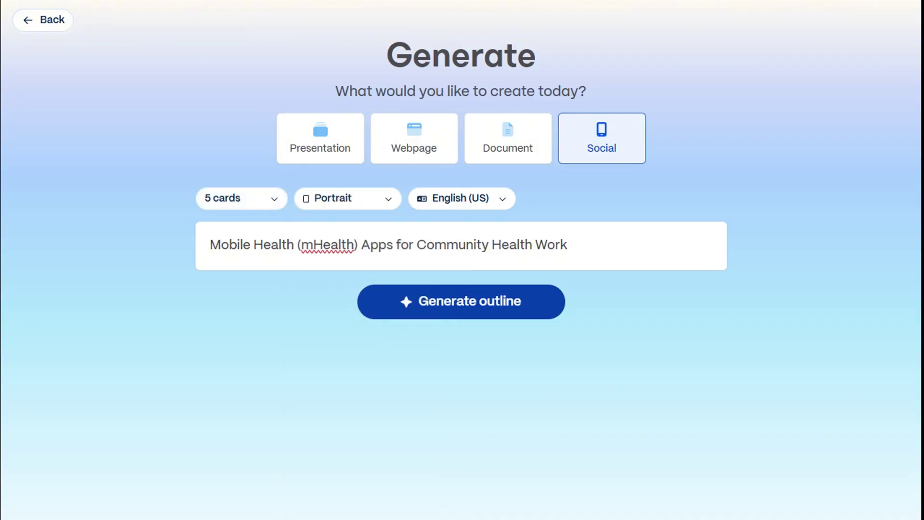
pyautogui.click(460, 302)
# - Review the outline and generate the social cards with concise text, the Daktilo theme and photorealistic AI images
pyautogui.scroll(-1, 455, 289)
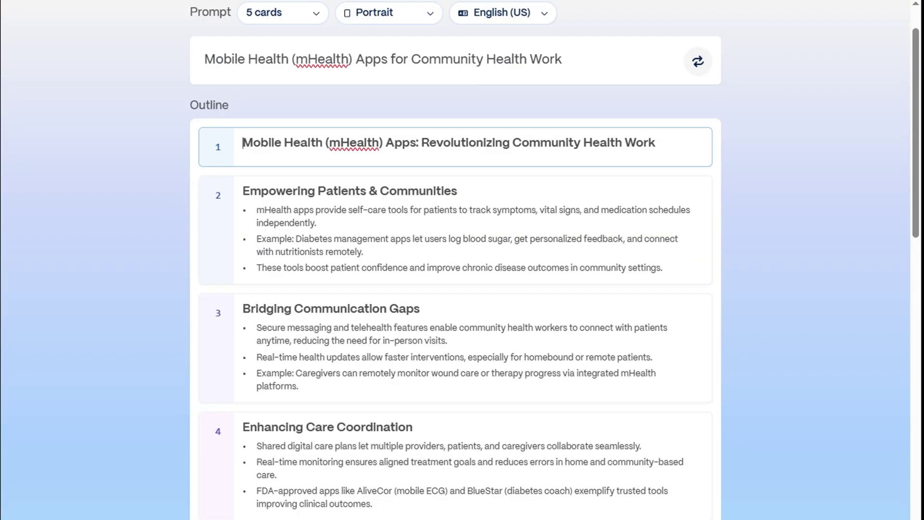
pyautogui.scroll(-15, 456, 260)
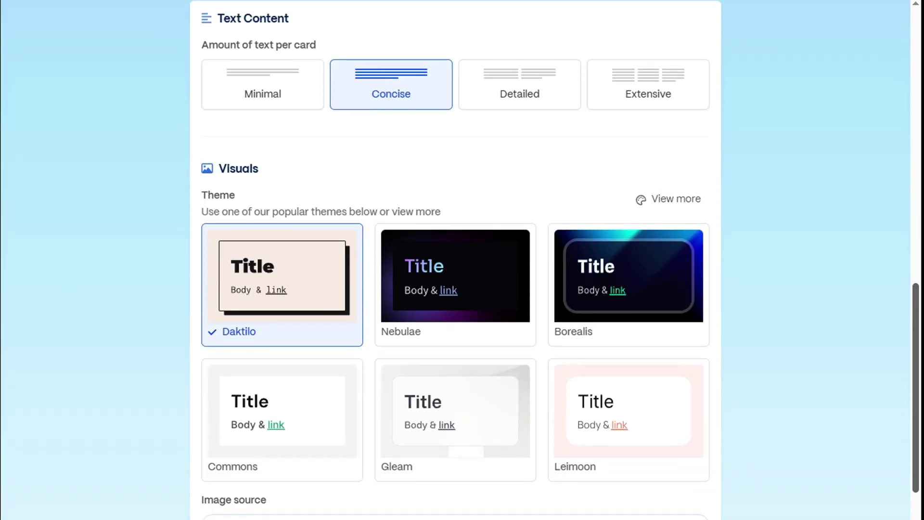
pyautogui.scroll(-3, 455, 260)
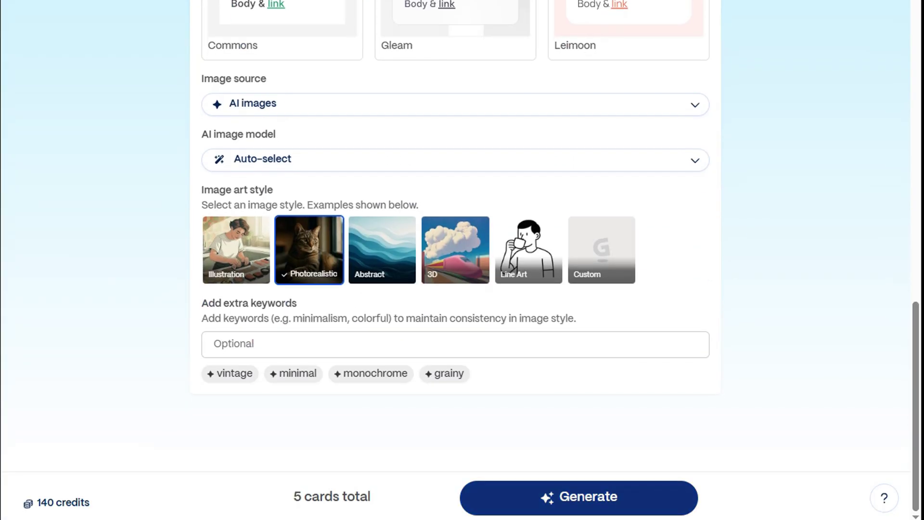
pyautogui.click(579, 497)
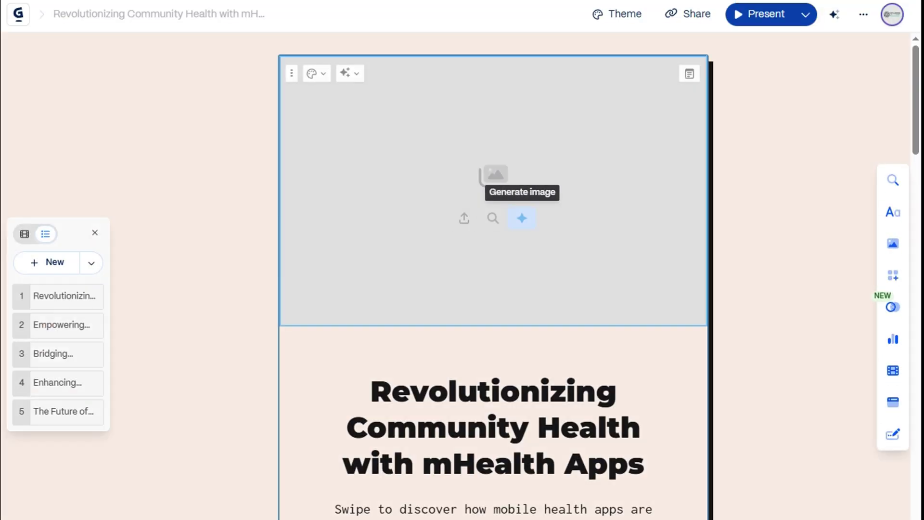
# - Generate an AI image for the first card from an enhanced prompt in photorealistic style, choosing its aspect ratio
pyautogui.click(522, 218)
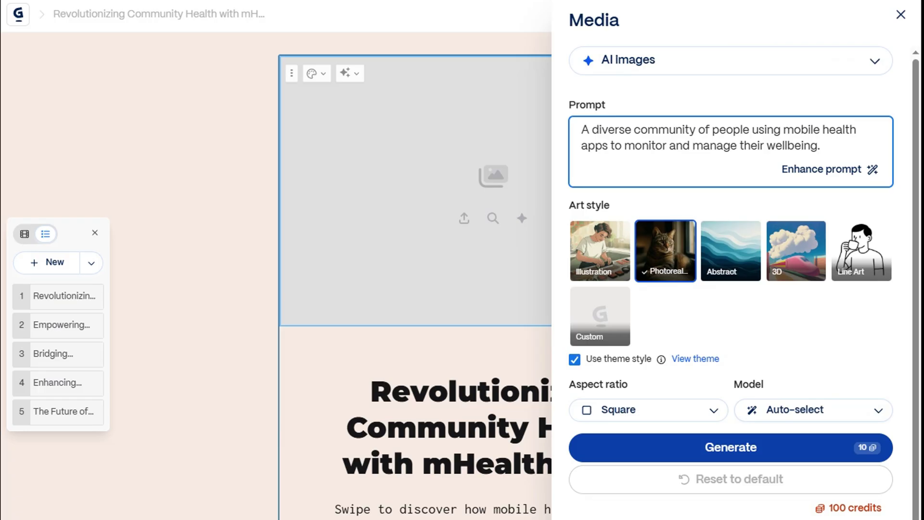
pyautogui.click(822, 169)
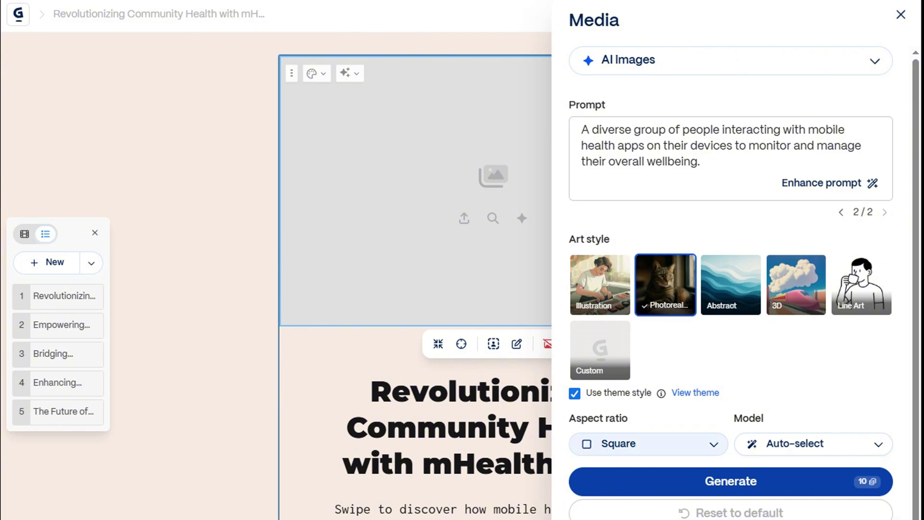
pyautogui.click(648, 443)
pyautogui.click(630, 518)
pyautogui.click(730, 481)
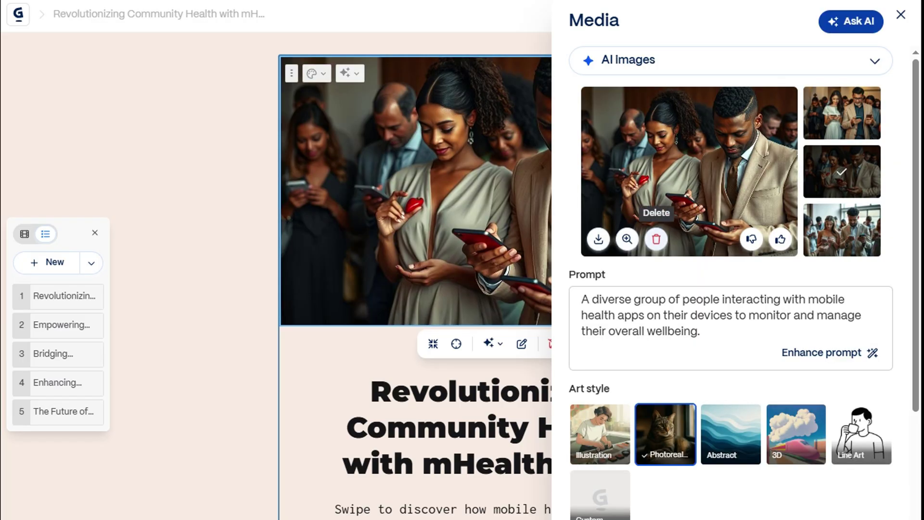
# - Delete the selected image variant and use the one with the bright window background on the first card
pyautogui.click(656, 239)
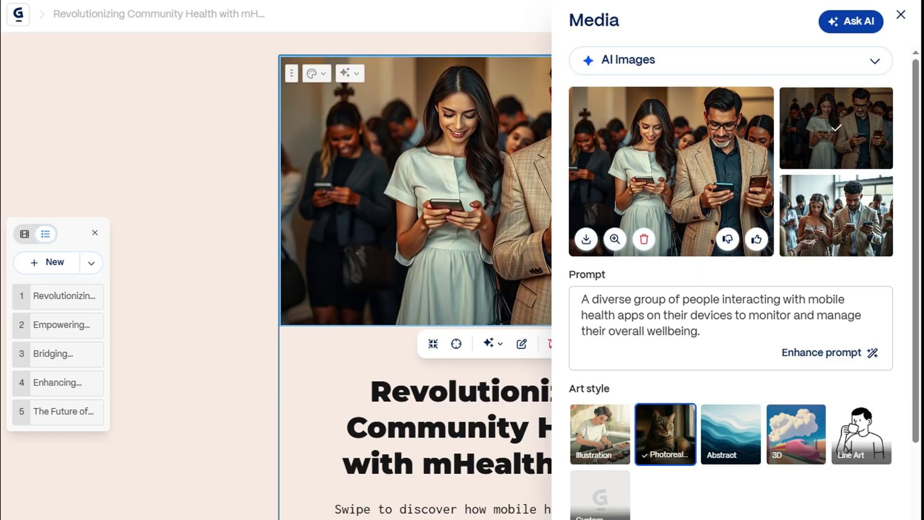
pyautogui.click(837, 215)
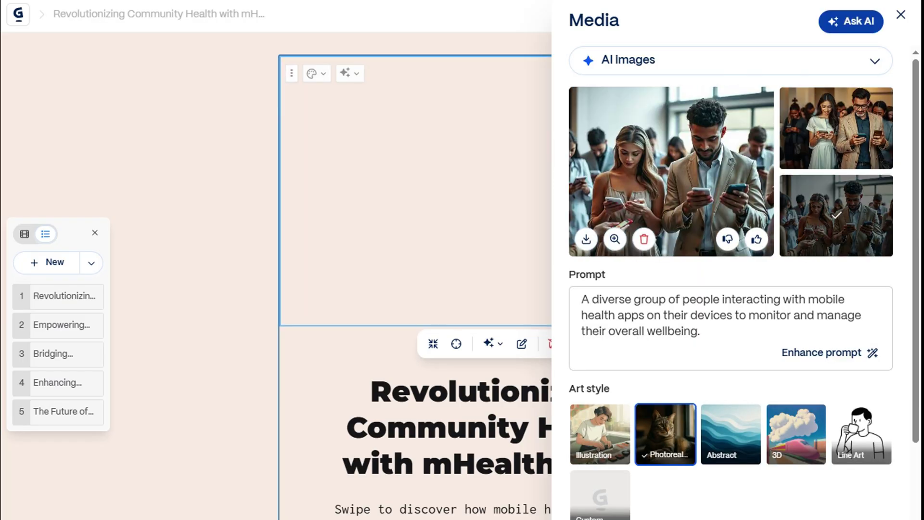
pyautogui.click(900, 15)
# - Look through the remaining generated social cards below the first one
pyautogui.moveTo(916, 99); pyautogui.dragTo(916, 208)
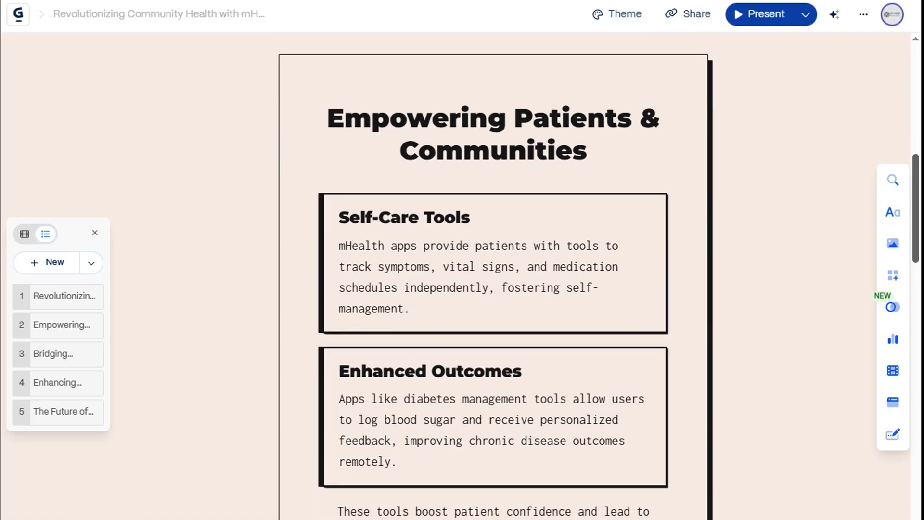
pyautogui.scroll(-10, 495, 275)
pyautogui.scroll(-15, 496, 275)
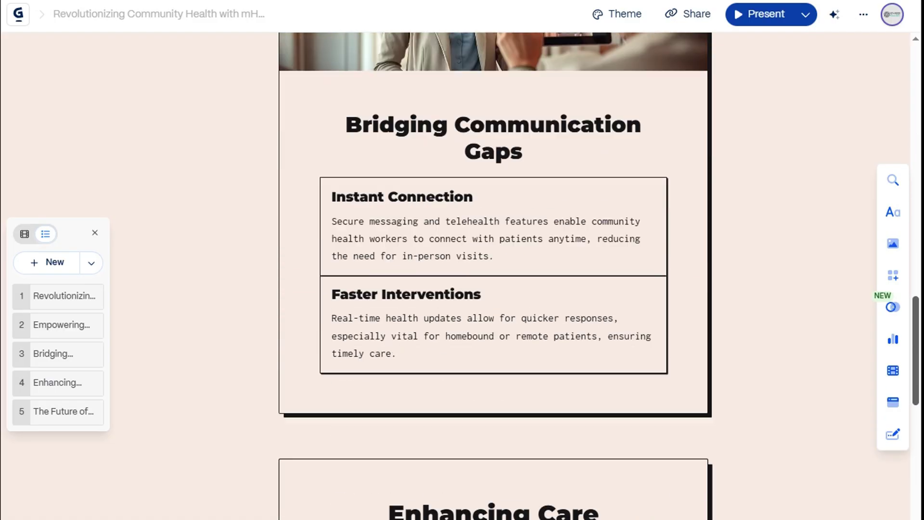
# - Open the export options for the social post and review the file formats, LinkedIn posting, fonts and export limitations
pyautogui.moveTo(557, 411); pyautogui.dragTo(375, 389)
pyautogui.click(251, 355)
pyautogui.click(288, 291)
pyautogui.click(306, 399)
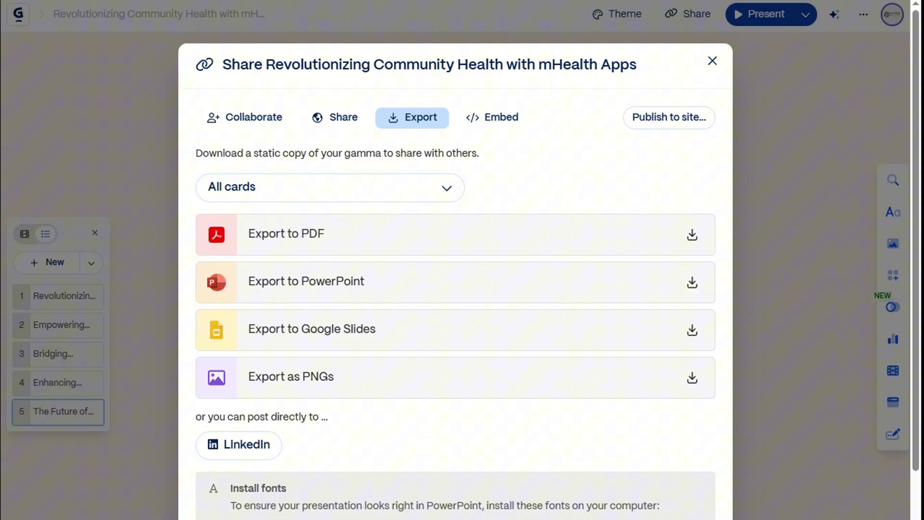
pyautogui.scroll(-4, 455, 289)
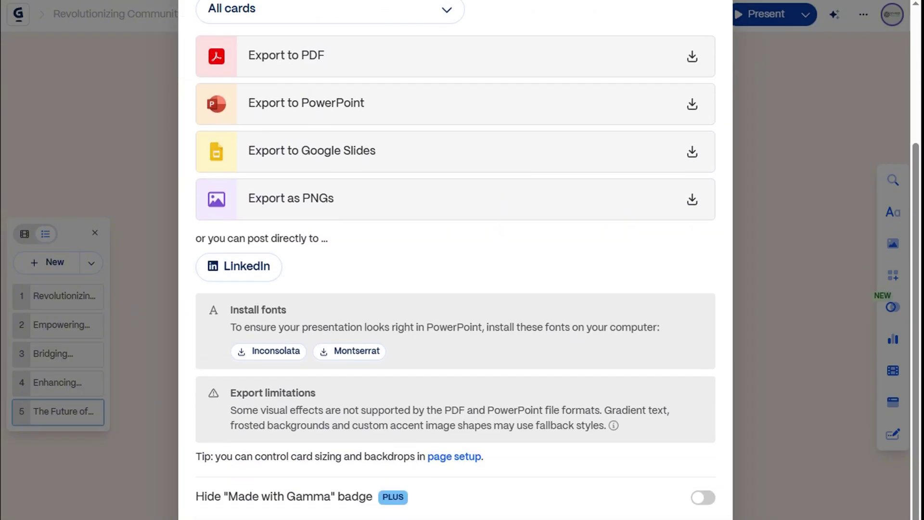
pyautogui.scroll(4, 455, 289)
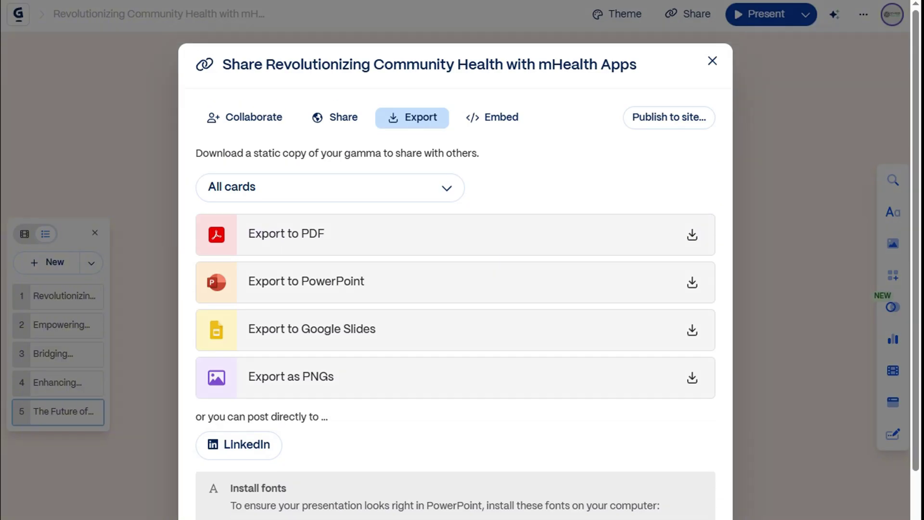